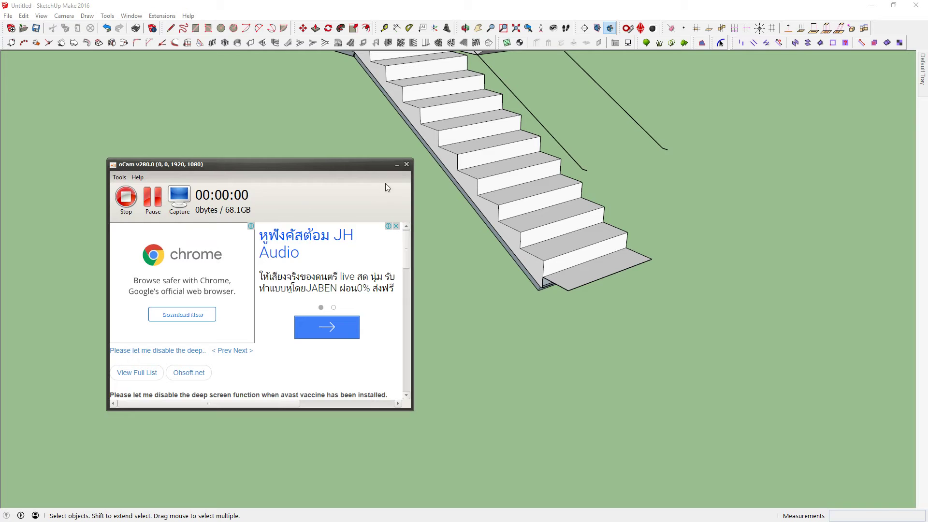
- Look over the installed extensions list and close it without choosing anything
click(397, 166)
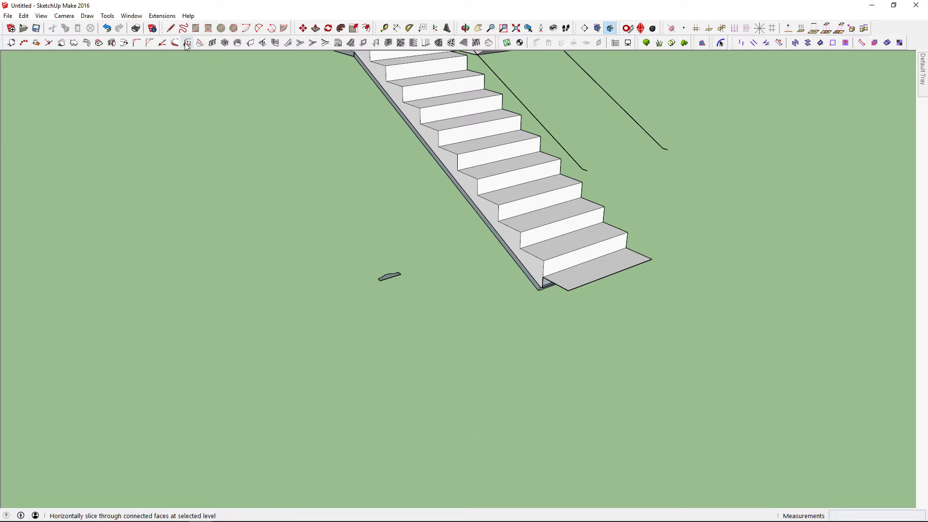
click(163, 17)
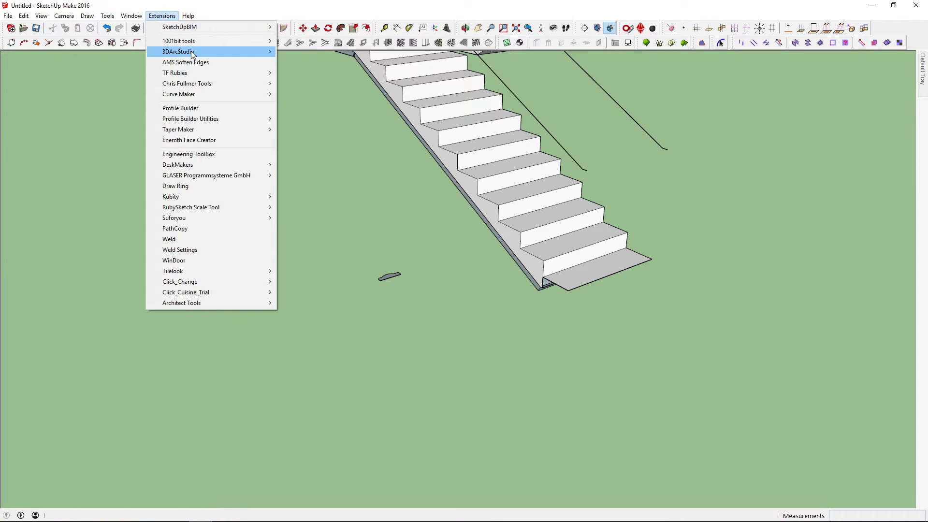
mouse_move(186, 83)
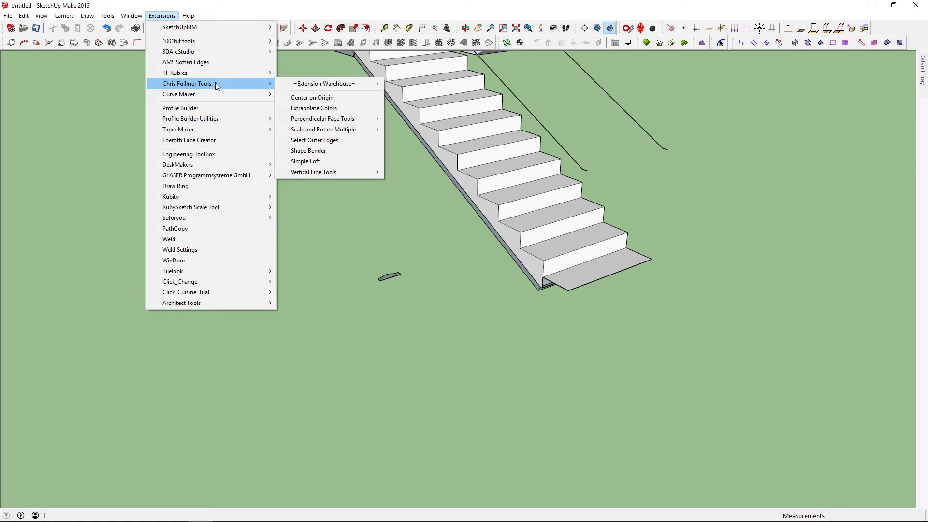
mouse_move(323, 119)
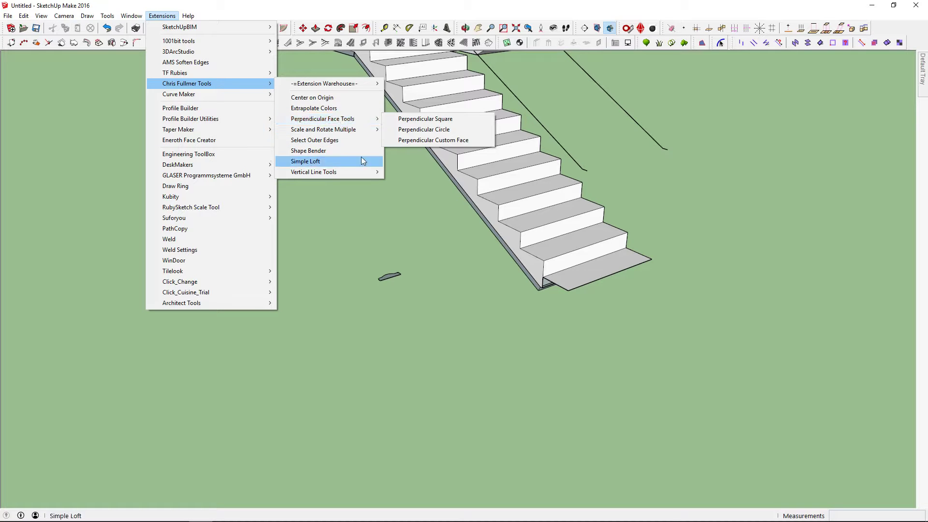
click(382, 211)
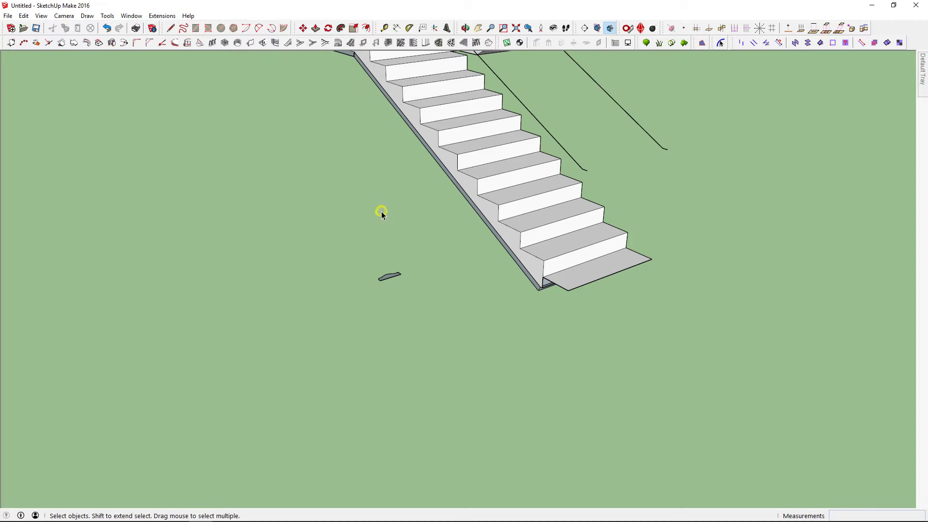
- Search the Extension Warehouse for 'CLF perpendicular face tool' and pick the suggestion
click(131, 16)
click(152, 104)
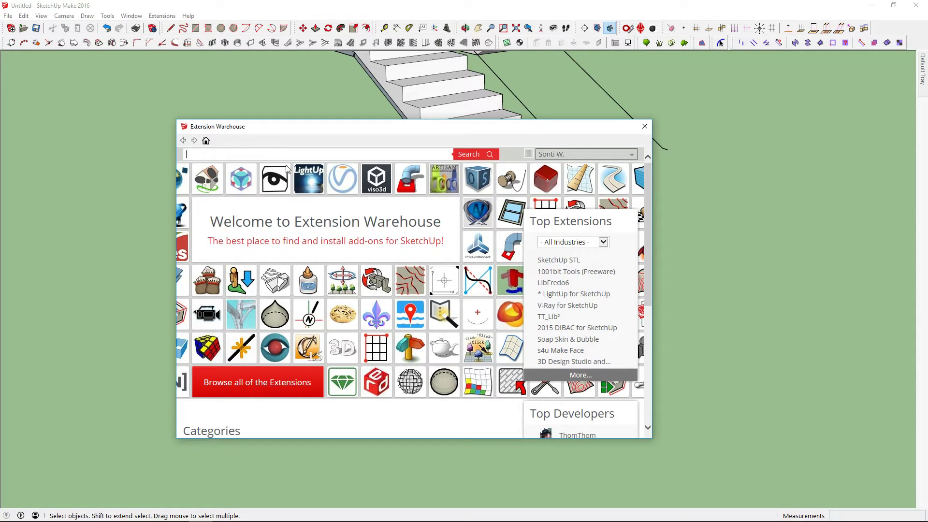
text(cl)
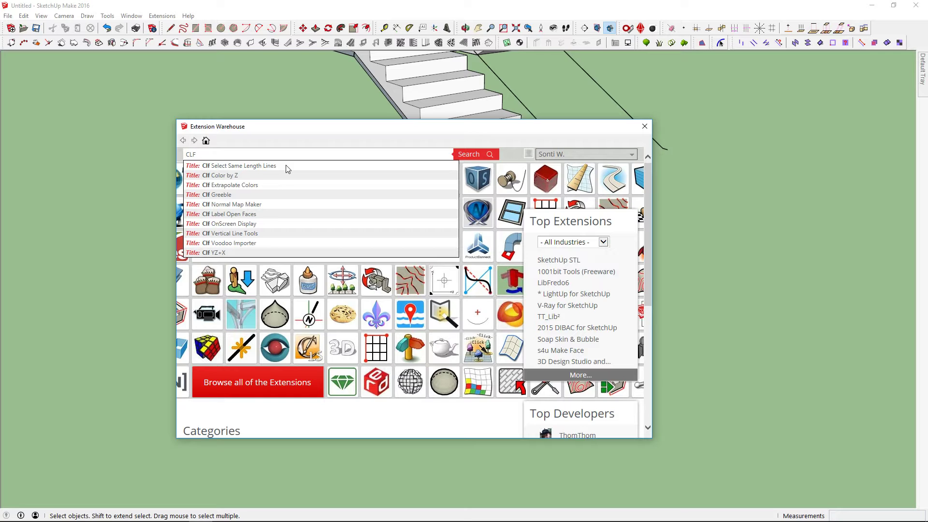
text(pe)
text(r)
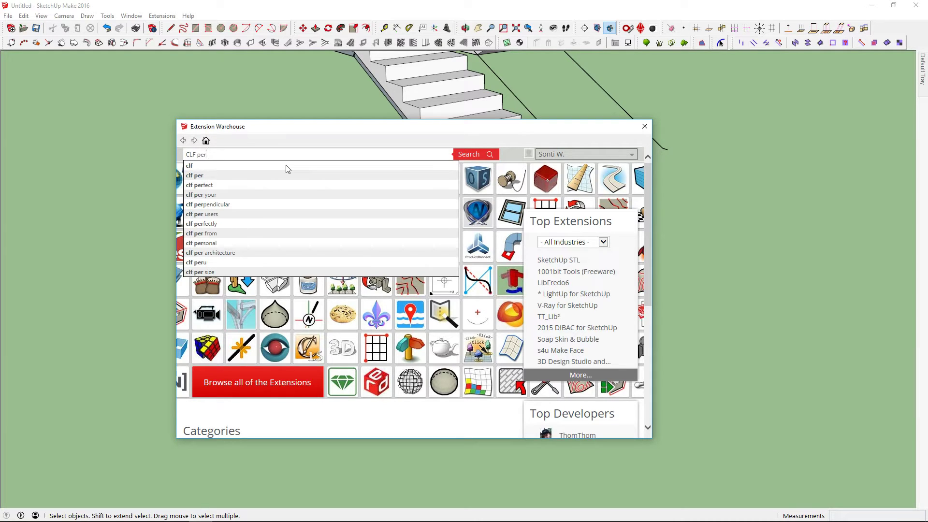
text(pendicu)
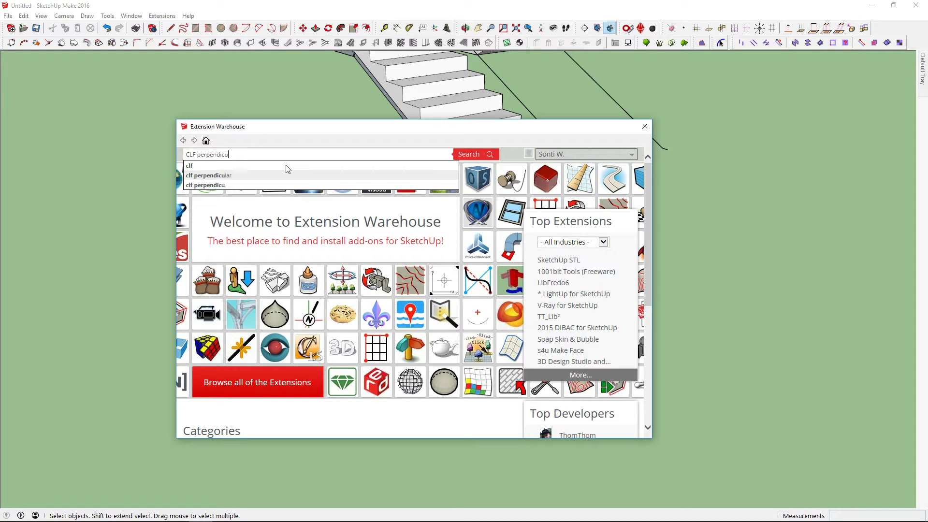
text(lar f)
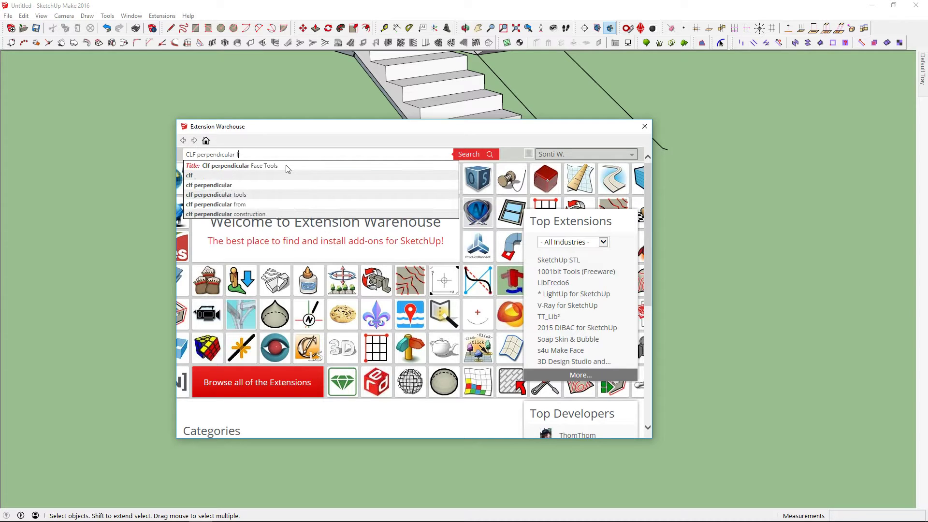
text(ace tool)
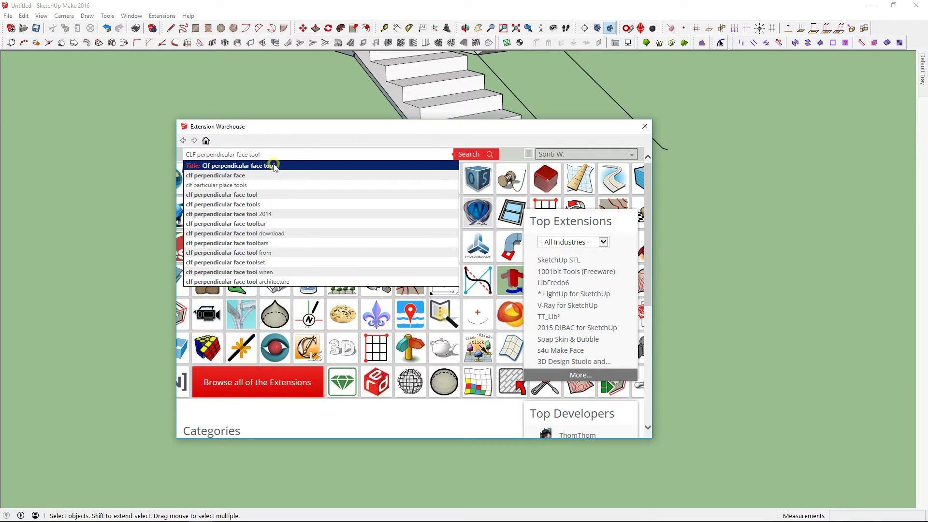
click(274, 165)
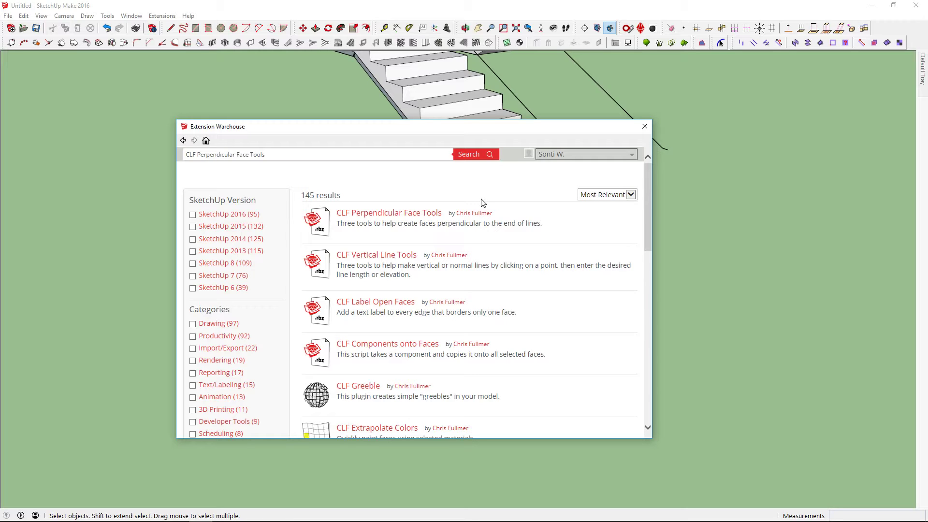
- Confirm the CLF Perpendicular Face Tools page shows Uninstall, then close the Extension Warehouse
click(361, 215)
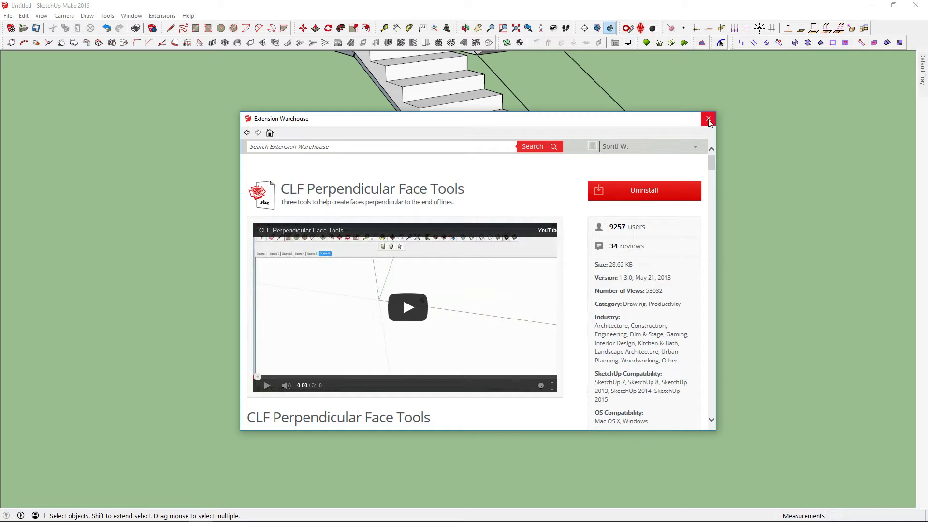
click(709, 119)
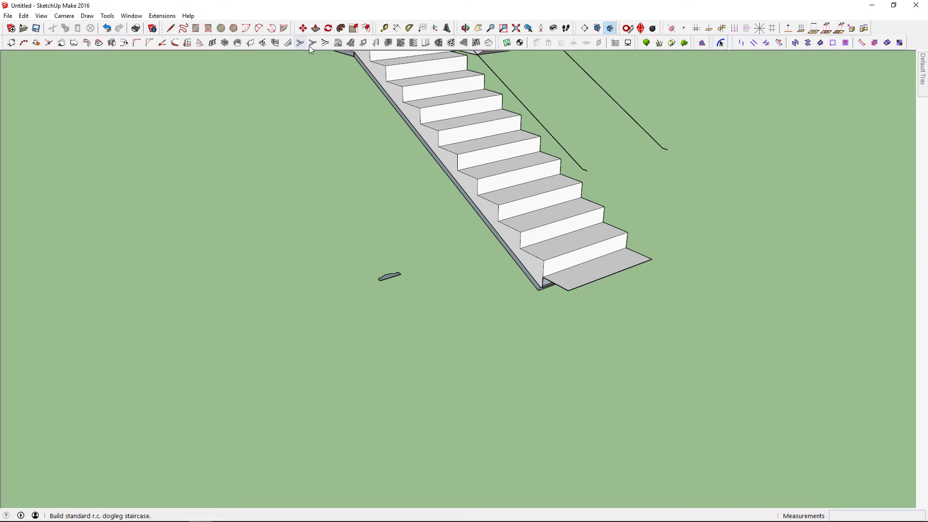
- Glance at the extensions list, then zoom in on the small handrail profile shape
click(159, 17)
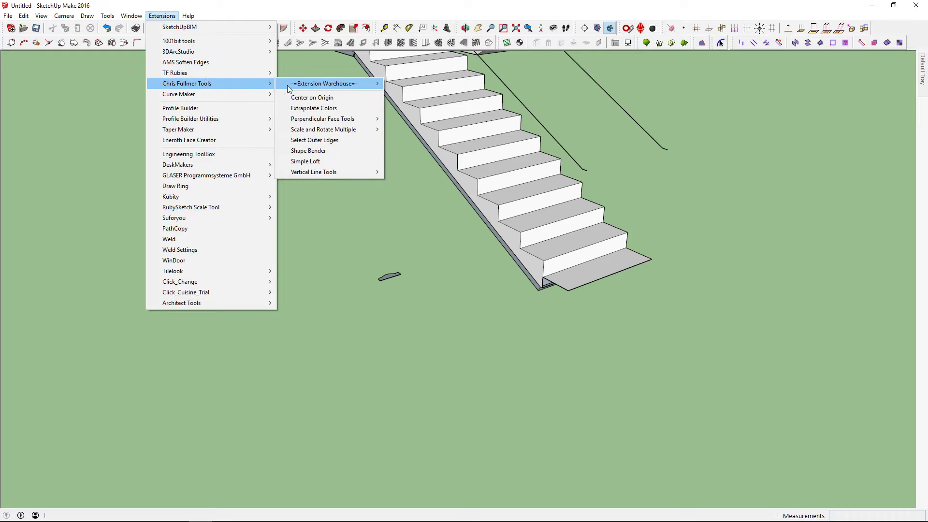
mouse_move(187, 83)
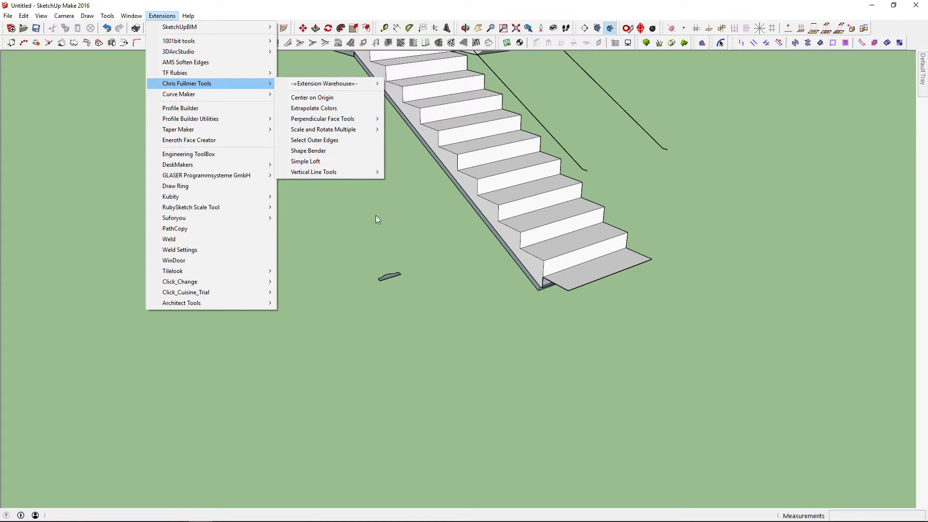
click(389, 223)
mouse_move(401, 235)
middle_down()
mouse_move(362, 255)
mouse_move(362, 320)
middle_up()
scroll(364, 265, up, 2)
scroll(364, 266, down, 2)
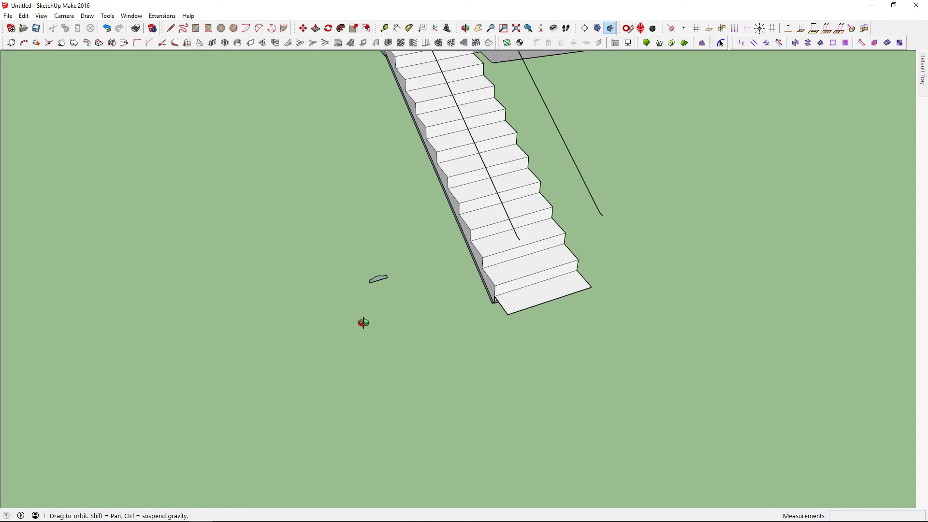
scroll(381, 307, up, 3)
scroll(382, 274, up, 5)
middle_drag(381, 274, 359, 315)
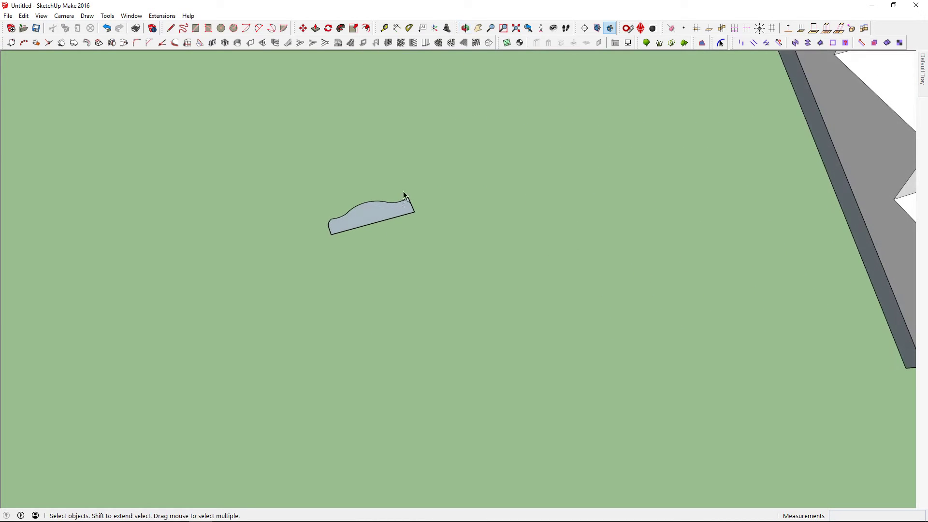
scroll(407, 186, up, 5)
middle_drag(407, 187, 395, 194)
scroll(413, 225, down, 1)
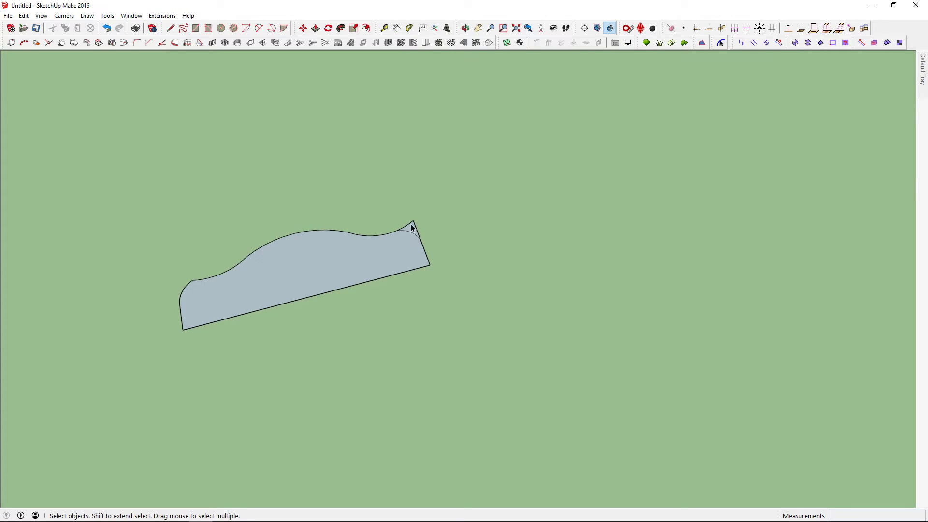
scroll(414, 226, up, 1)
- Erase the pointed tip edges at the profile's upper-right end
key(e)
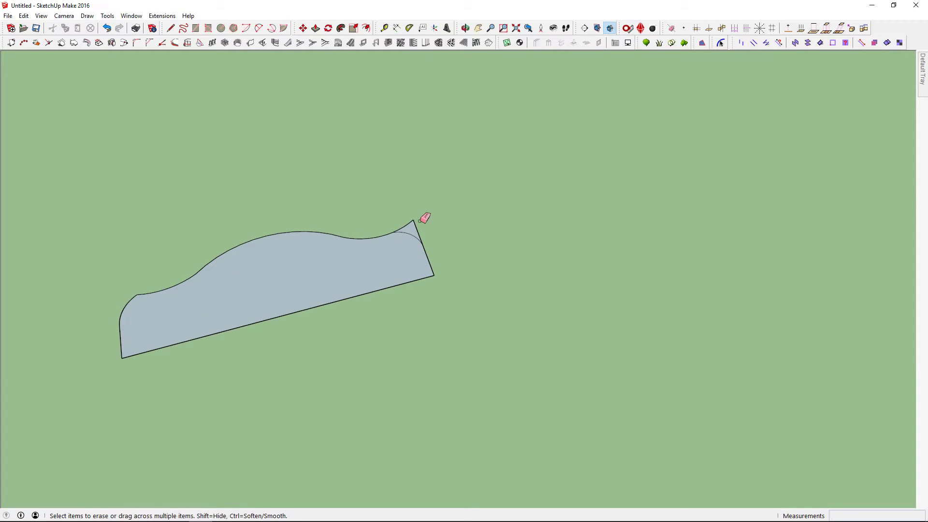
drag(420, 219, 408, 220)
scroll(432, 210, down, 1)
scroll(433, 211, down, 2)
middle_drag(432, 211, 439, 234)
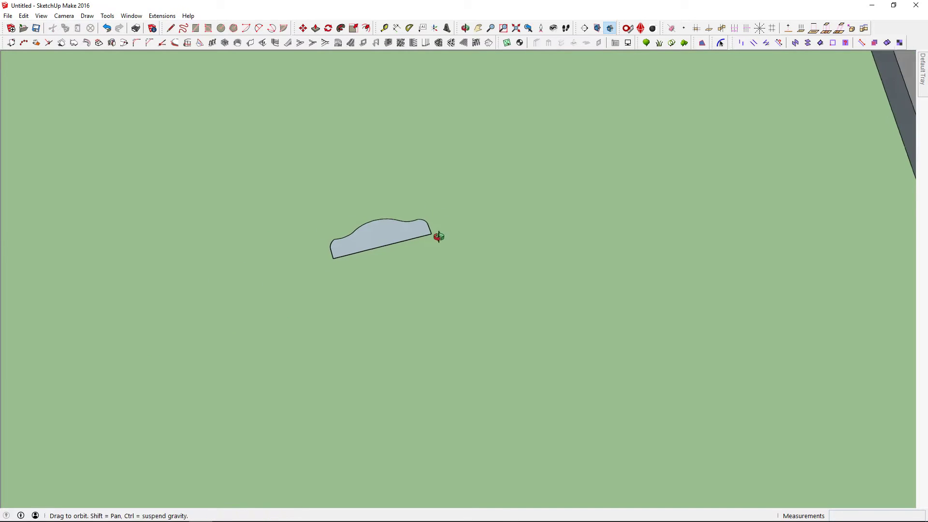
scroll(404, 246, up, 1)
scroll(402, 241, down, 1)
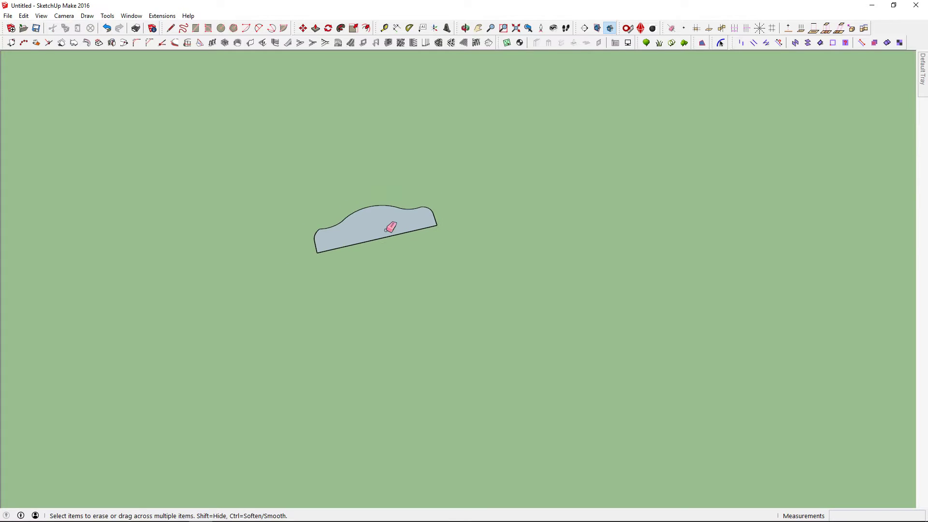
scroll(367, 221, down, 1)
key(space)
scroll(366, 220, down, 1)
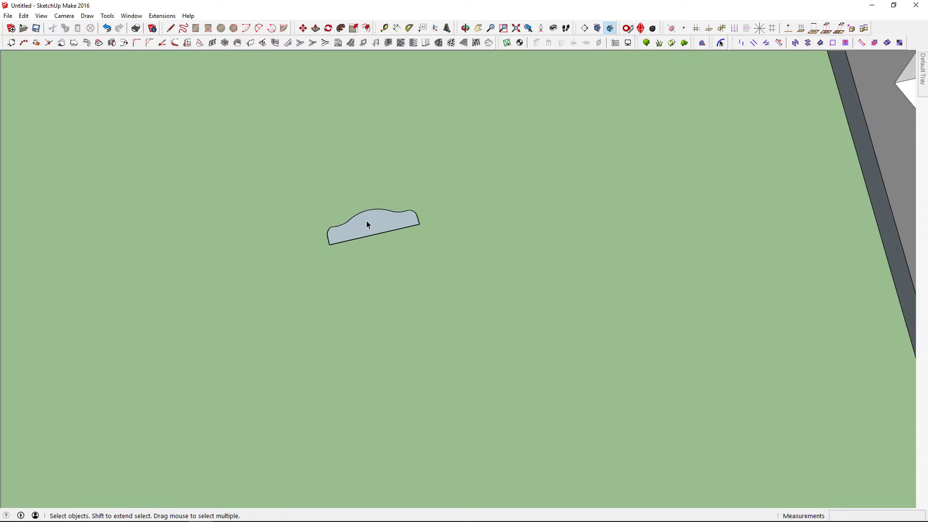
scroll(373, 214, down, 1)
scroll(384, 204, up, 1)
scroll(385, 205, up, 1)
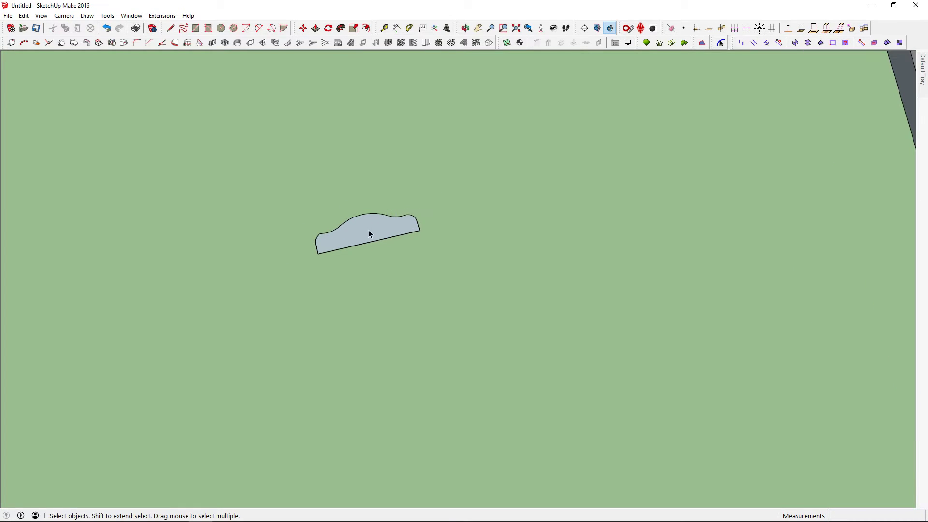
- Trace the profile's base with a line and measure it as 20 cm
key(l)
click(317, 253)
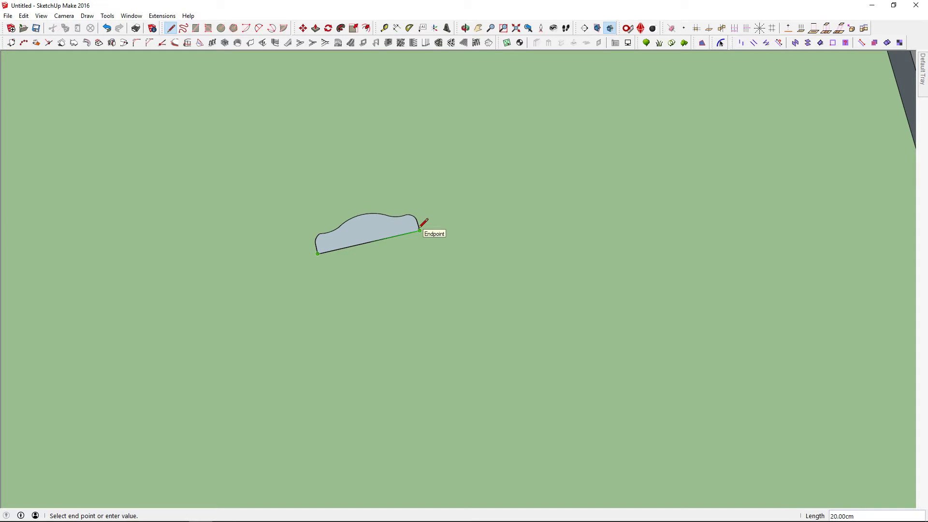
click(419, 231)
key(t)
click(323, 255)
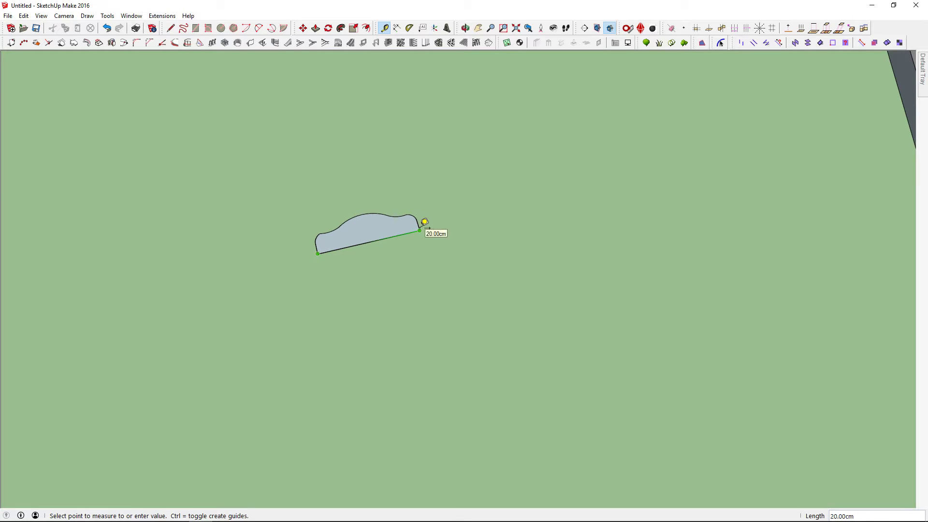
key(space)
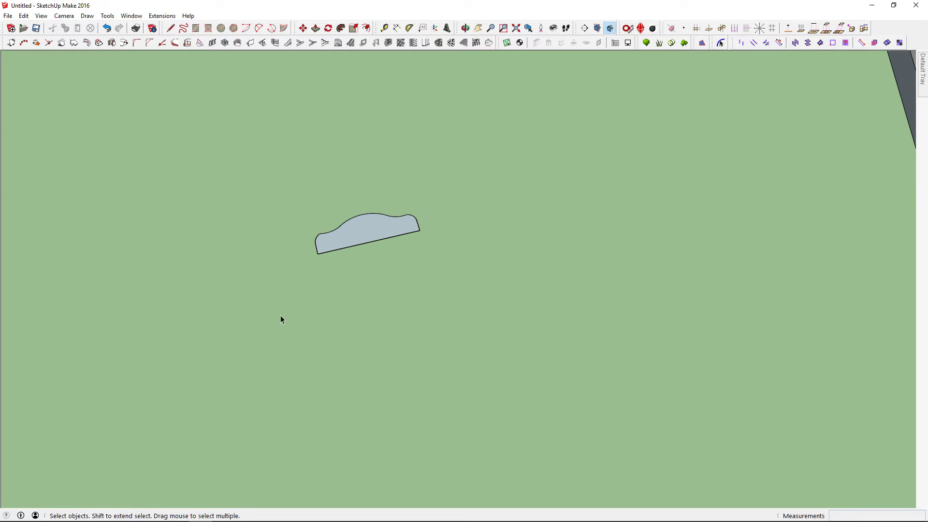
click(131, 16)
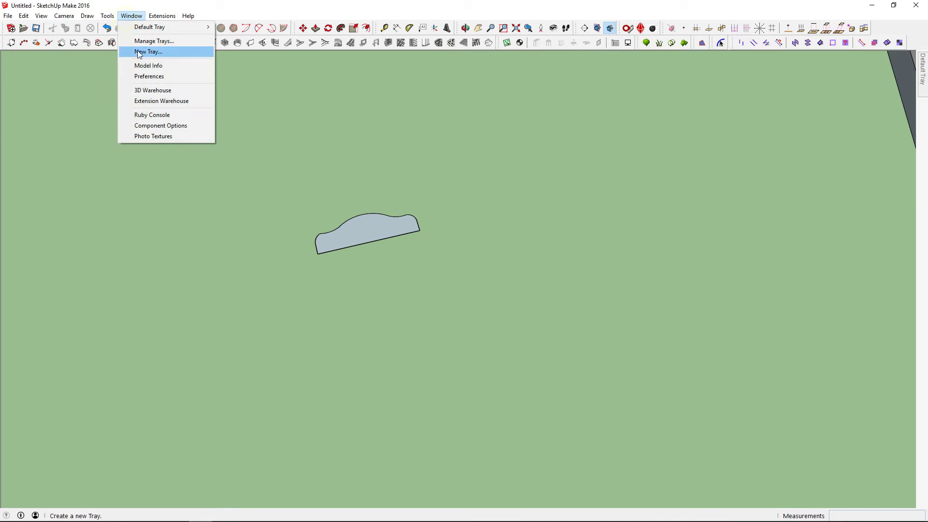
- Change Model Info length units from cm to metres (0.00m precision) and close the dialog
click(158, 66)
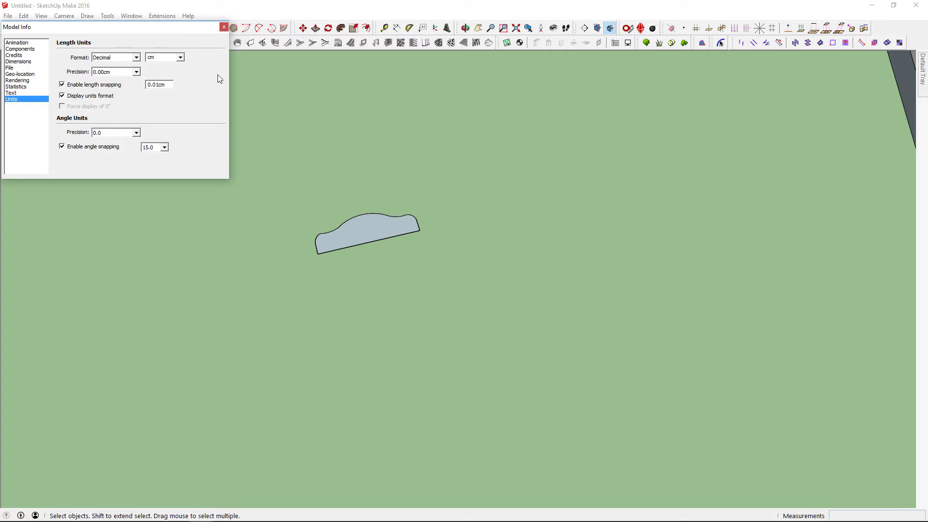
click(180, 57)
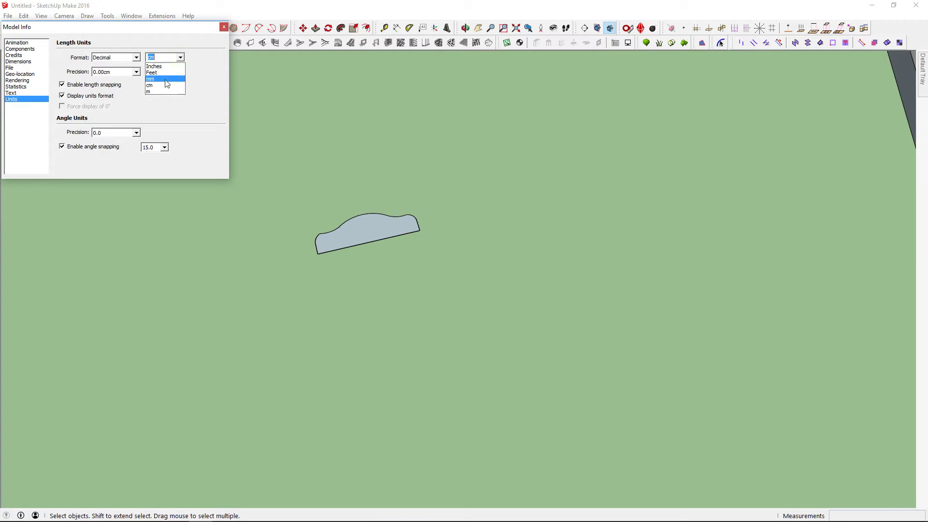
click(162, 92)
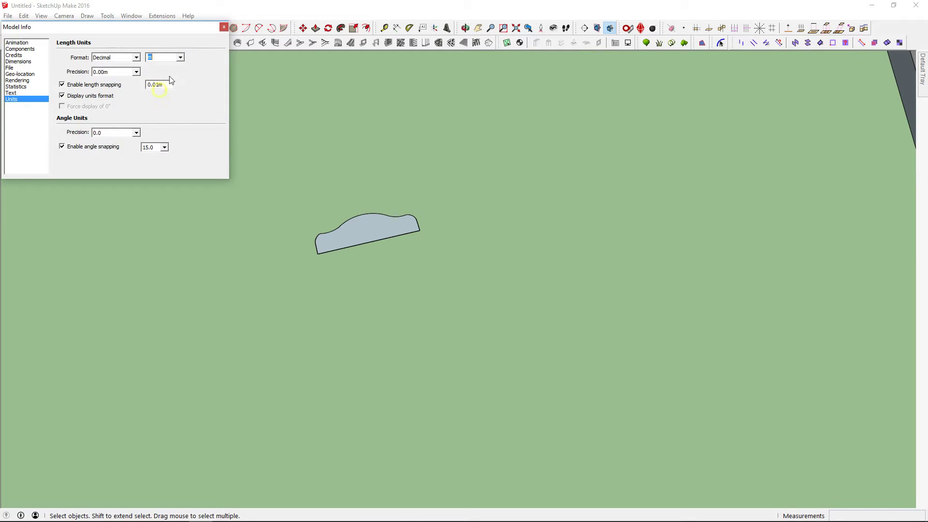
click(224, 27)
scroll(291, 124, down, 2)
- Orbit back toward the stairs and window-select the handrail profile shape
scroll(291, 125, down, 1)
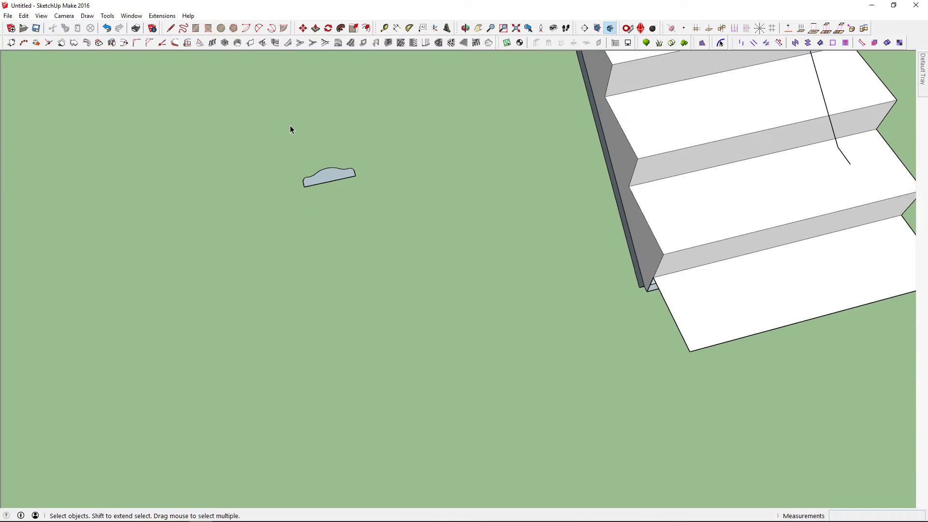
middle_drag(290, 125, 360, 150)
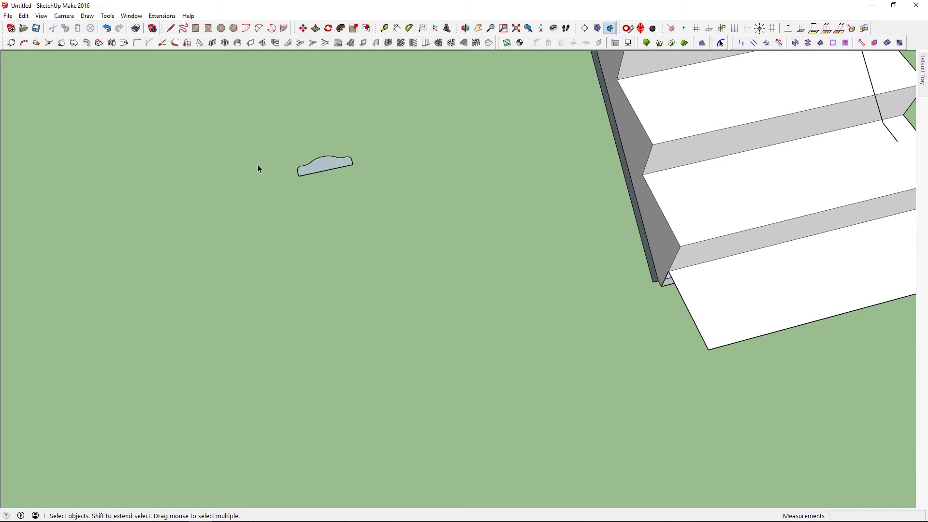
scroll(370, 140, down, 2)
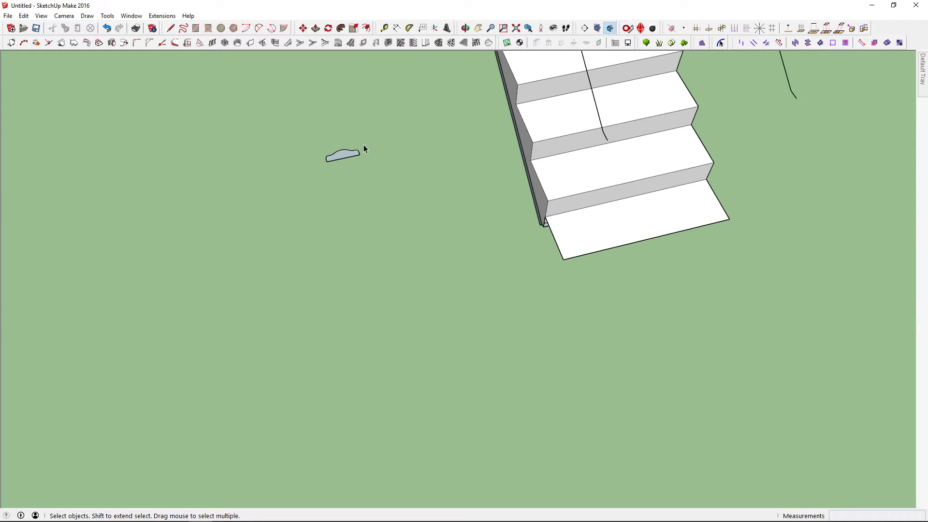
scroll(306, 106, up, 1)
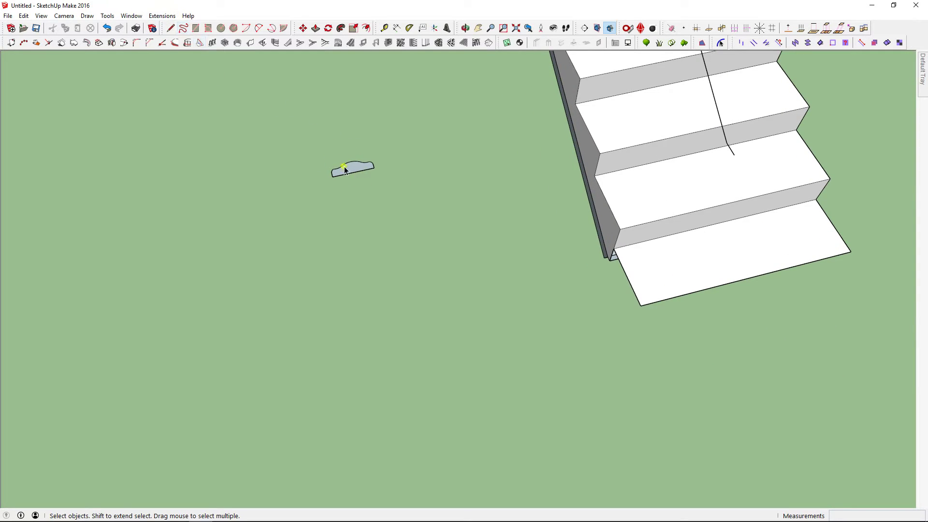
scroll(356, 167, up, 1)
scroll(357, 165, up, 1)
scroll(359, 165, up, 1)
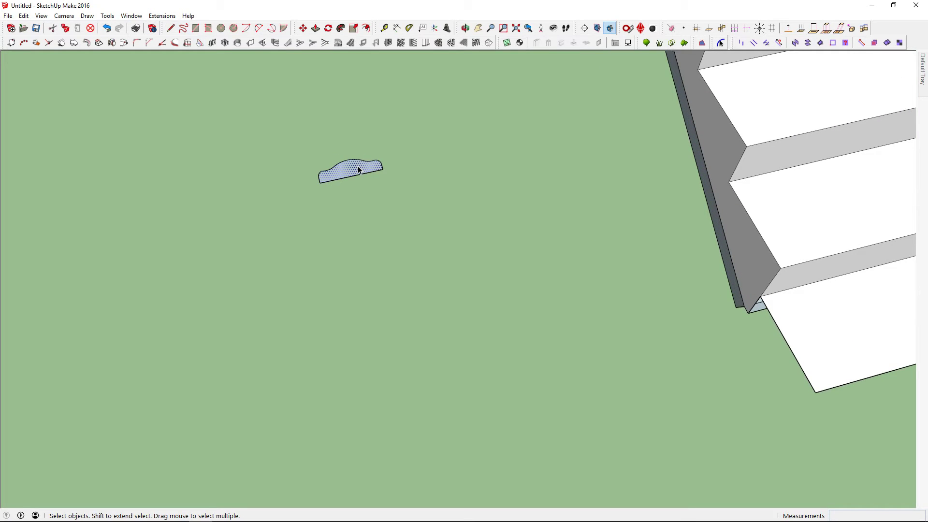
scroll(362, 163, down, 1)
scroll(362, 164, down, 1)
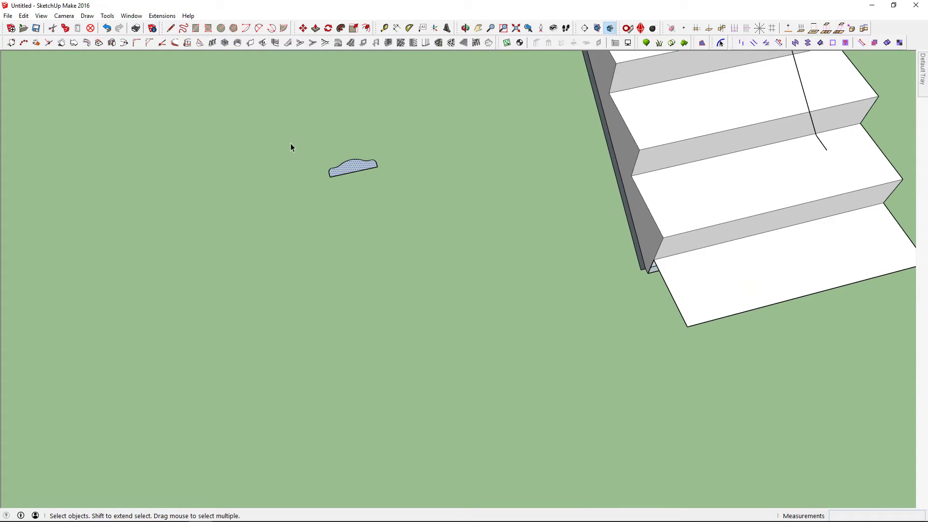
drag(291, 143, 435, 195)
- Reduce the selection to only the handrail profile's face
scroll(373, 149, up, 2)
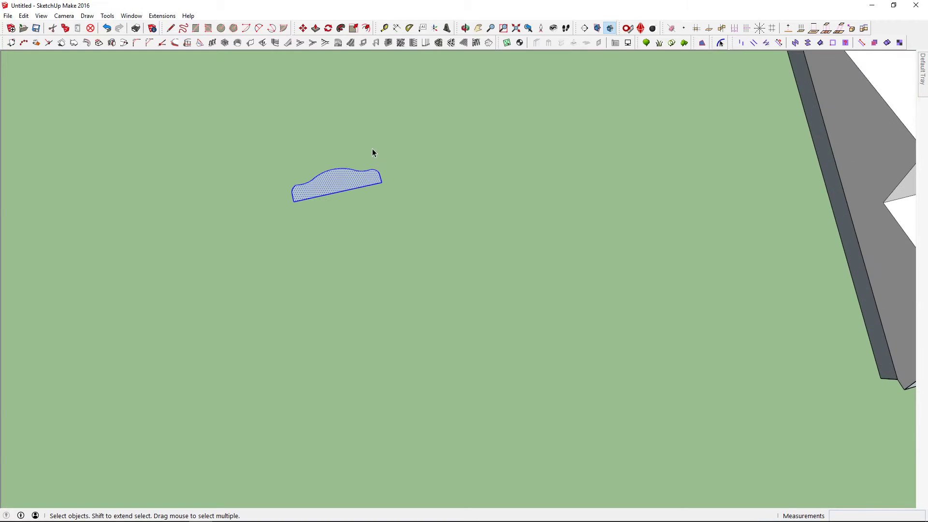
click(372, 150)
click(357, 182)
scroll(350, 170, down, 2)
click(162, 16)
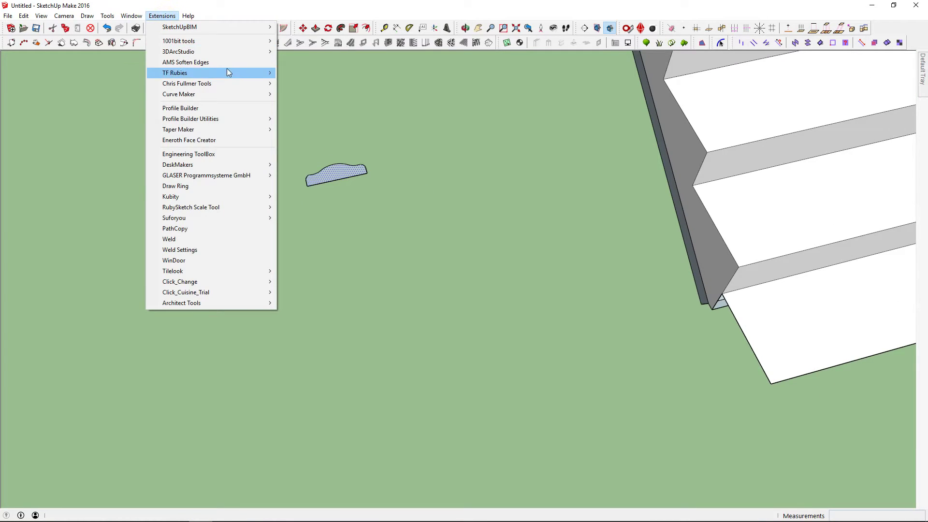
mouse_move(187, 83)
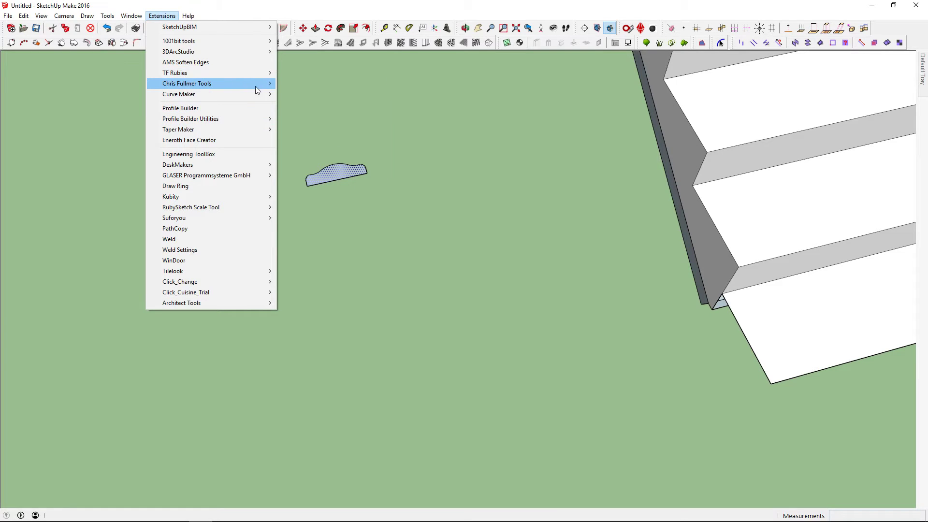
mouse_move(322, 119)
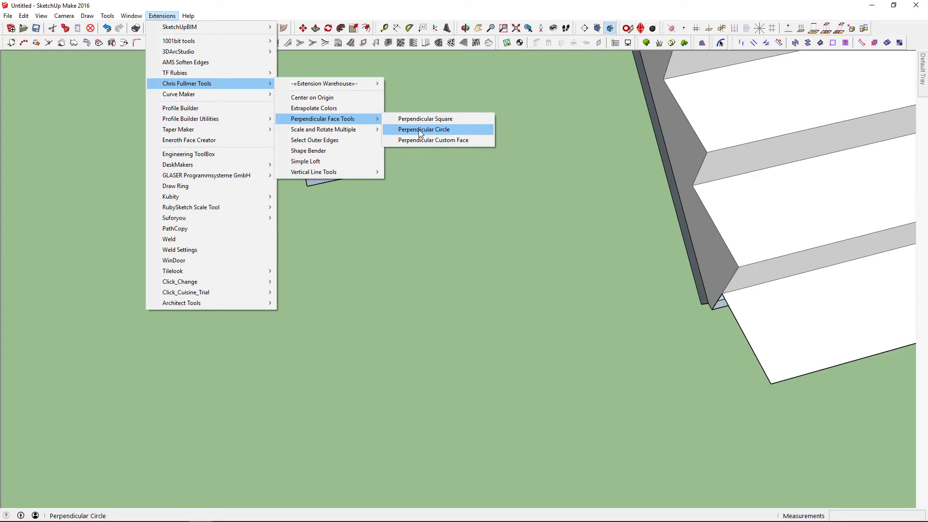
- Use Perpendicular Custom Face to stand the profile at the rail line's endpoint, then inspect it
click(430, 141)
scroll(420, 145, down, 3)
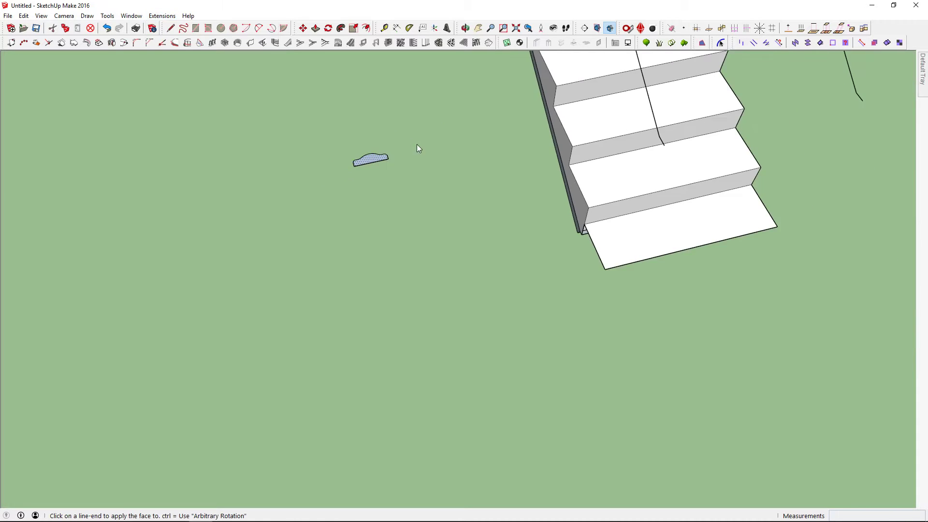
scroll(464, 164, down, 2)
scroll(546, 150, up, 1)
scroll(546, 150, up, 1)
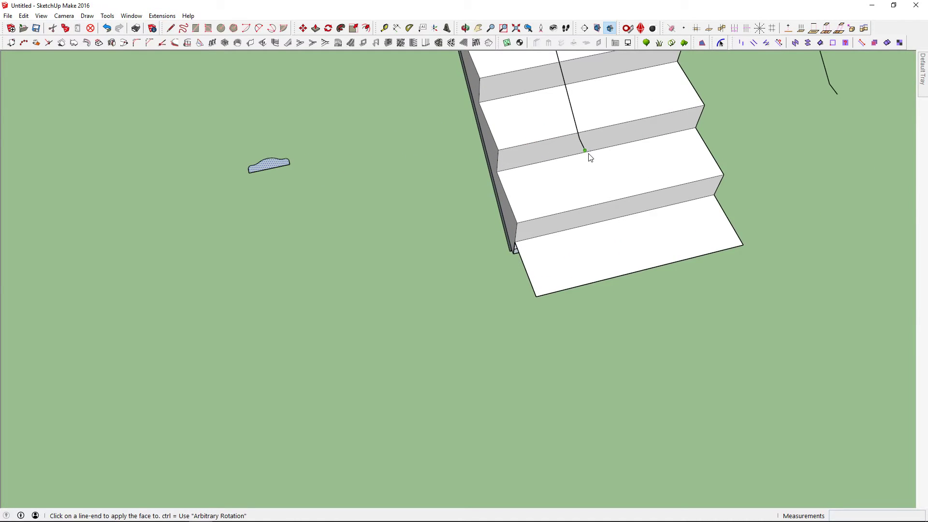
scroll(589, 155, up, 2)
scroll(590, 157, up, 2)
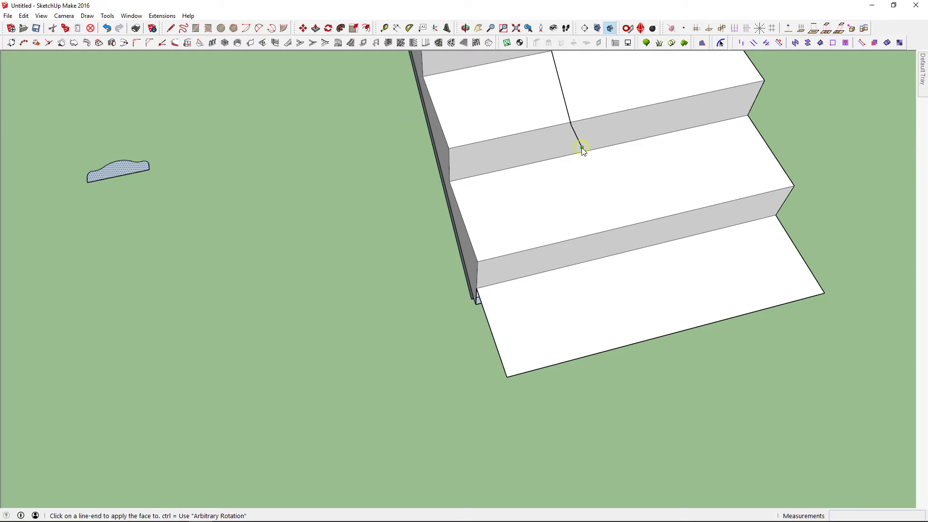
click(582, 147)
mouse_move(582, 147)
middle_down()
mouse_move(532, 147)
mouse_move(506, 137)
mouse_move(491, 116)
middle_up()
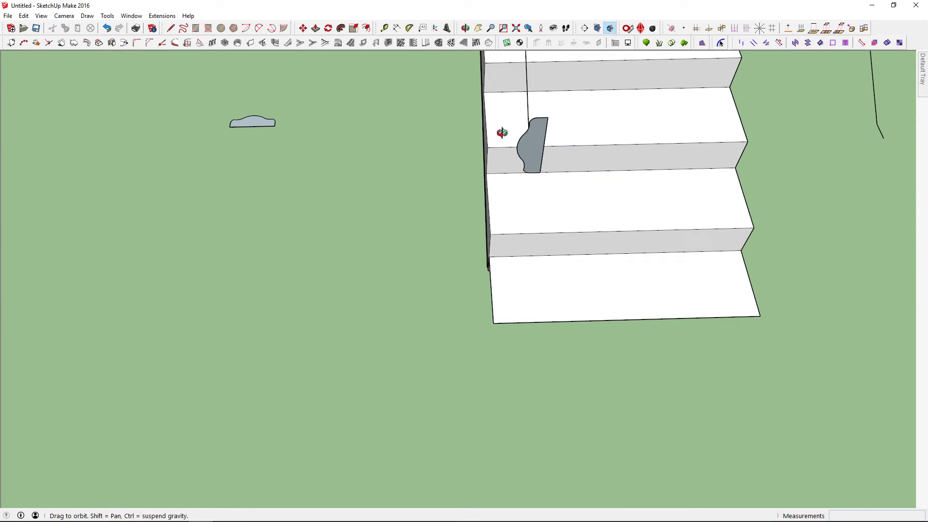
scroll(520, 89, up, 2)
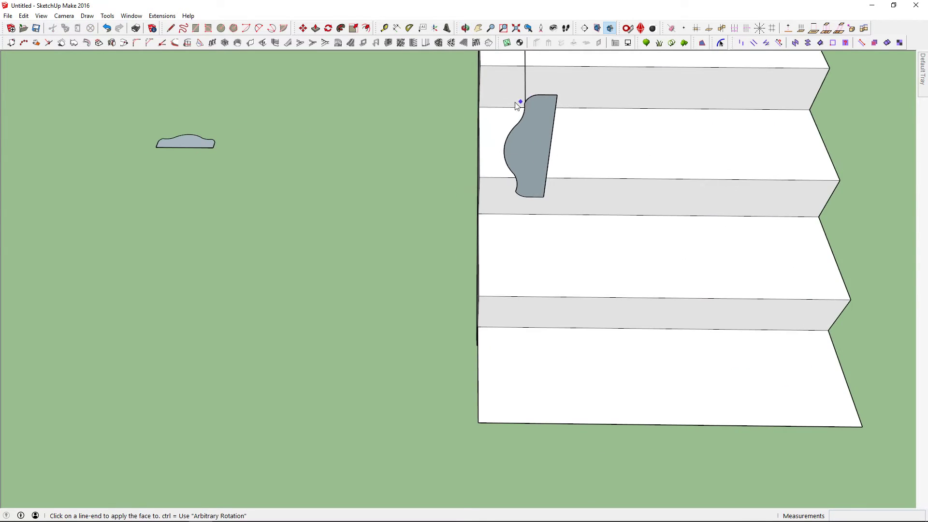
middle_drag(578, 80, 368, 62)
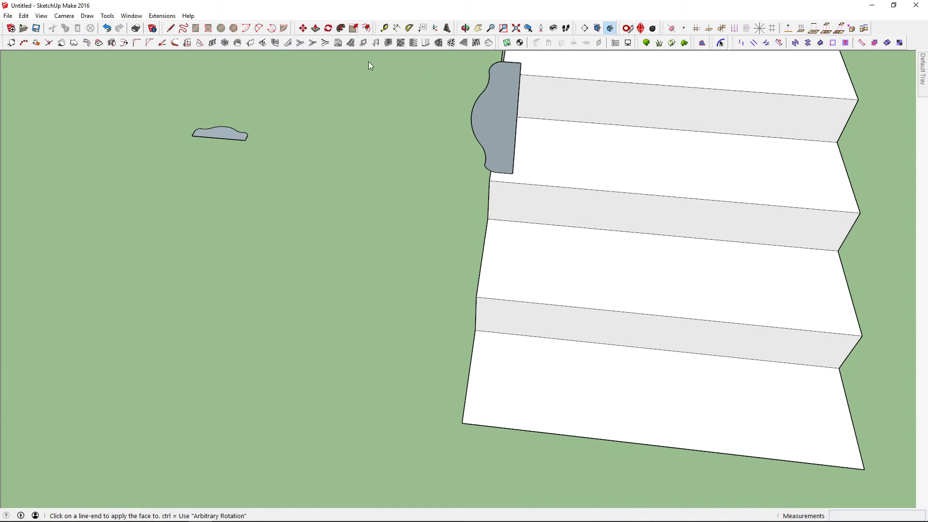
click(328, 28)
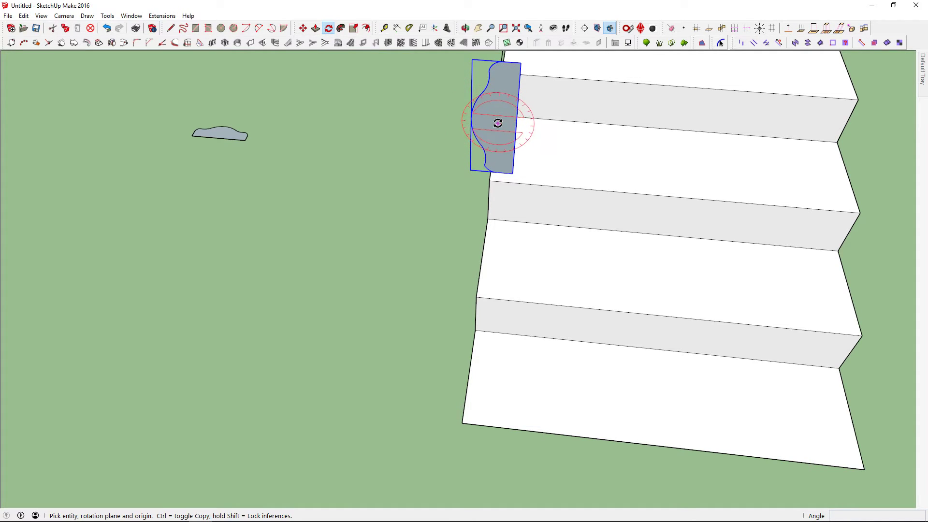
scroll(496, 125, up, 1)
scroll(497, 123, down, 1)
scroll(497, 123, down, 1)
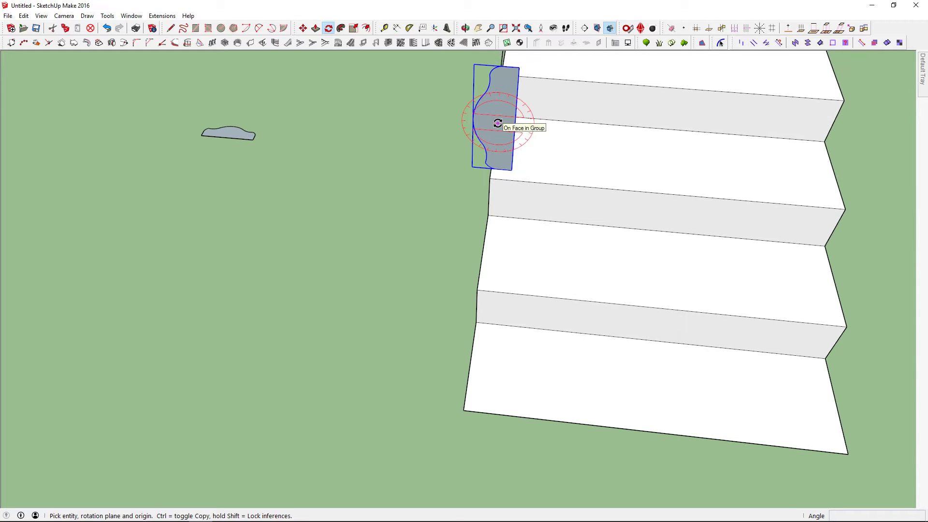
scroll(502, 118, up, 1)
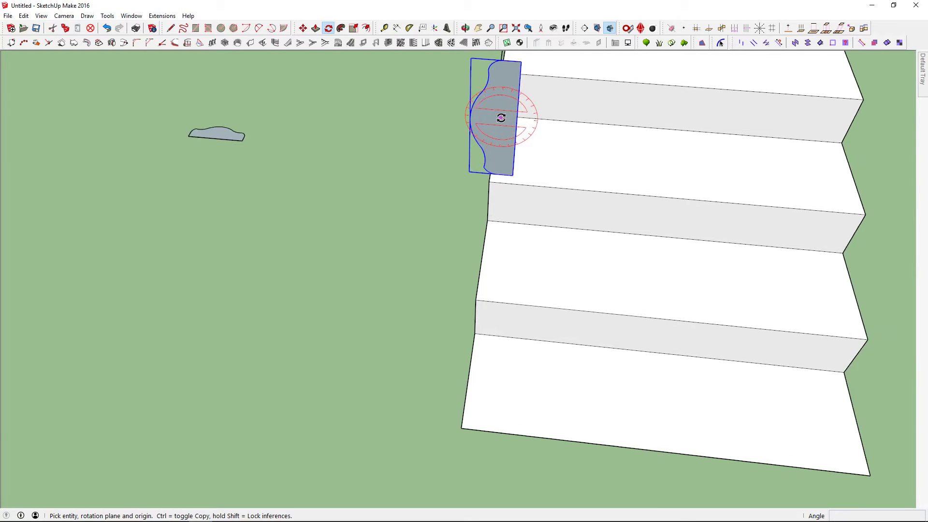
scroll(499, 117, up, 1)
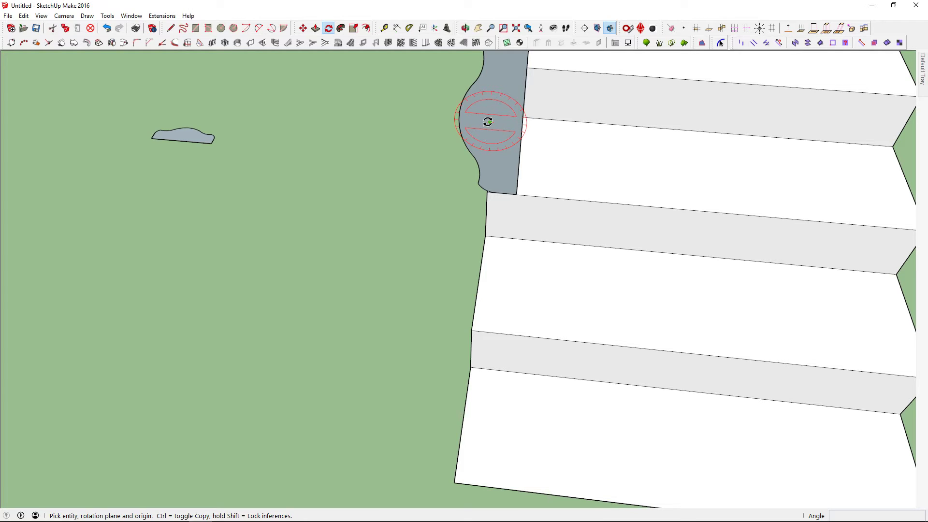
click(489, 121)
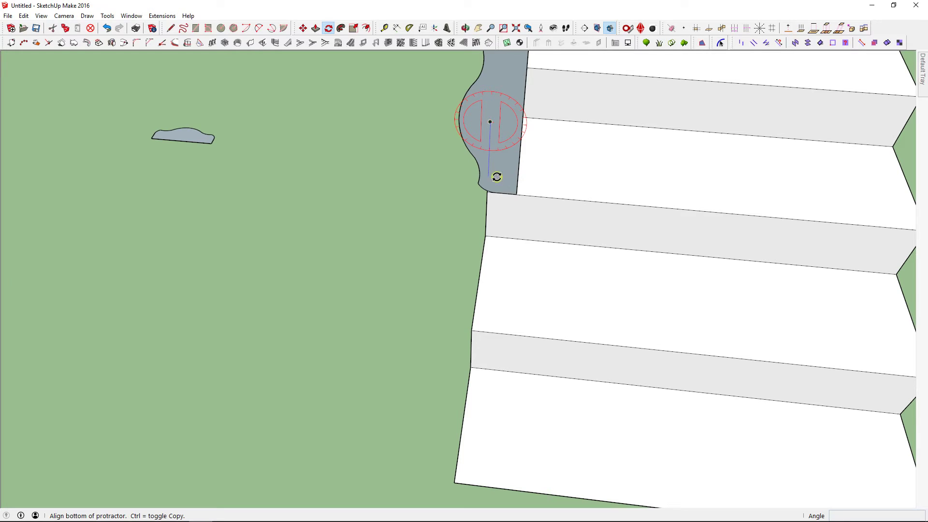
click(495, 177)
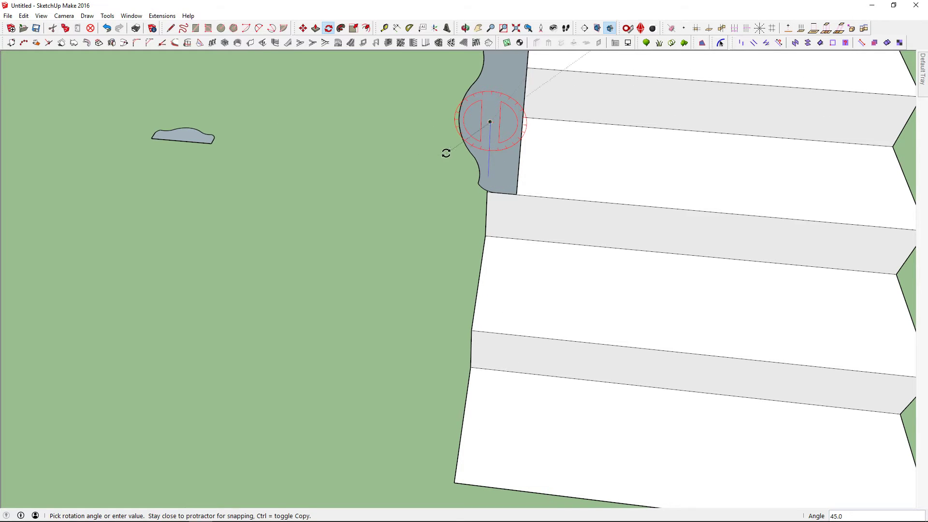
key(space)
click(477, 123)
- Rotate the upright profile 90° about its endpoint so it lies flat
scroll(481, 121, down, 2)
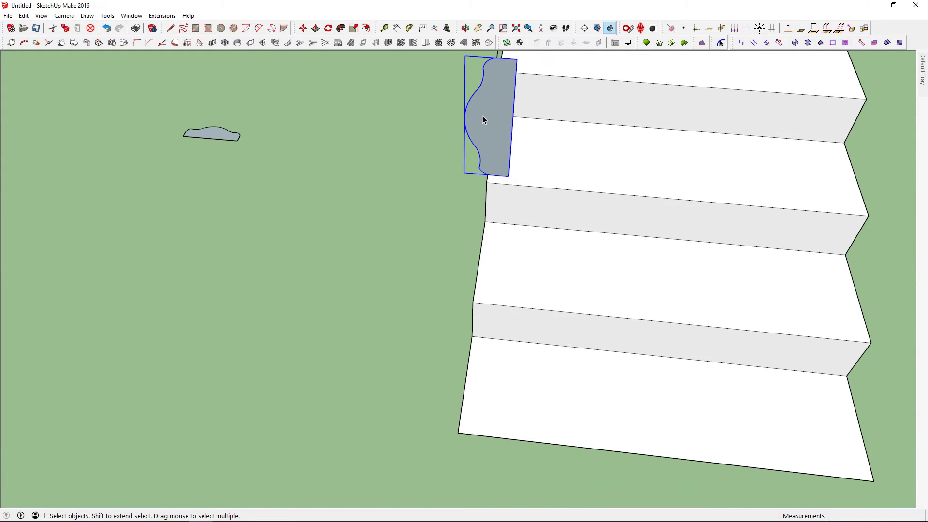
scroll(495, 86, up, 1)
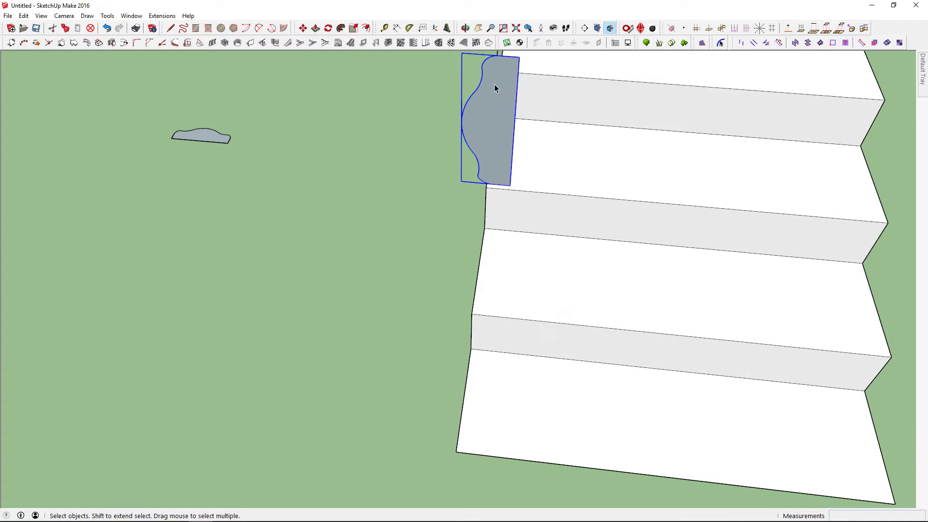
click(328, 28)
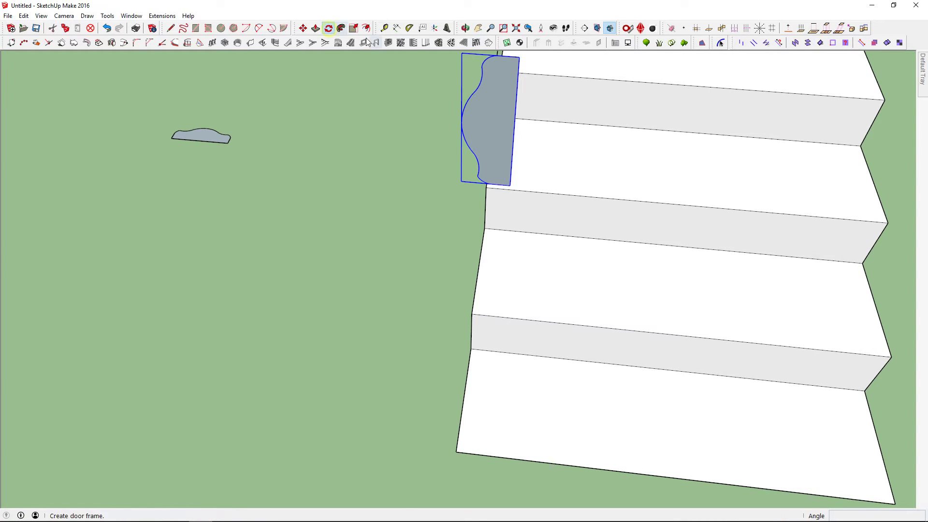
click(487, 124)
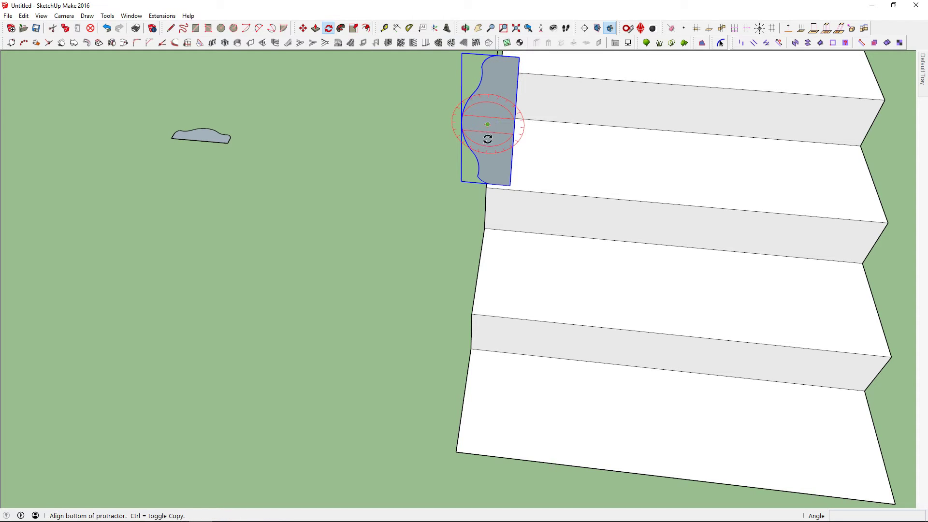
click(492, 168)
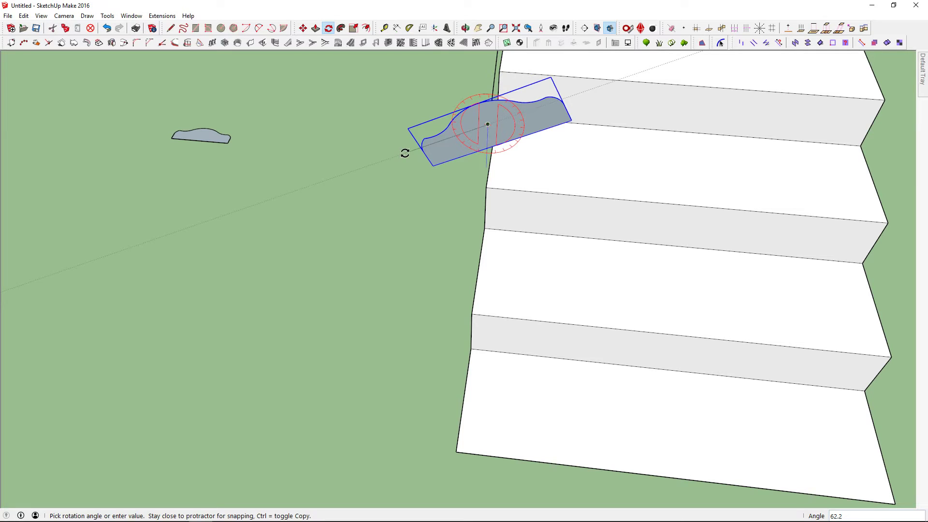
text(90)
key(Return)
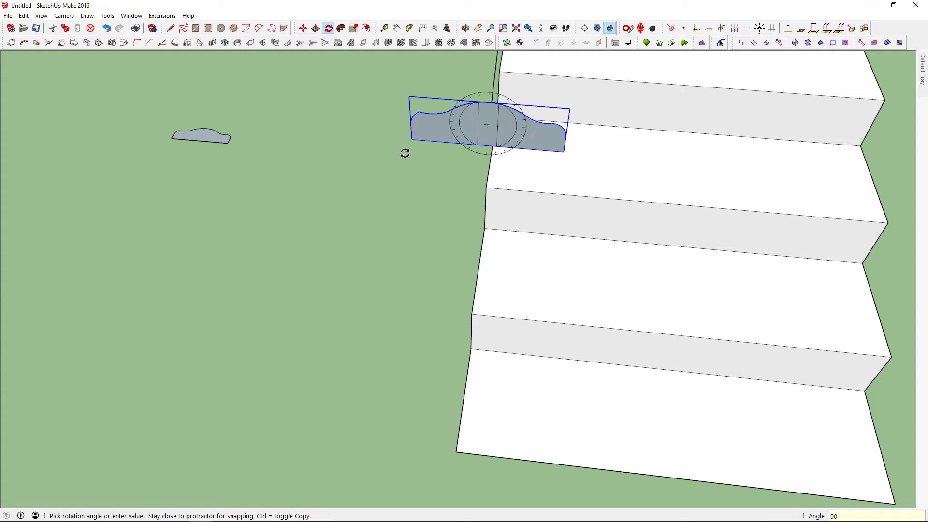
key(space)
- Explode the profile group into loose geometry
right_click(425, 128)
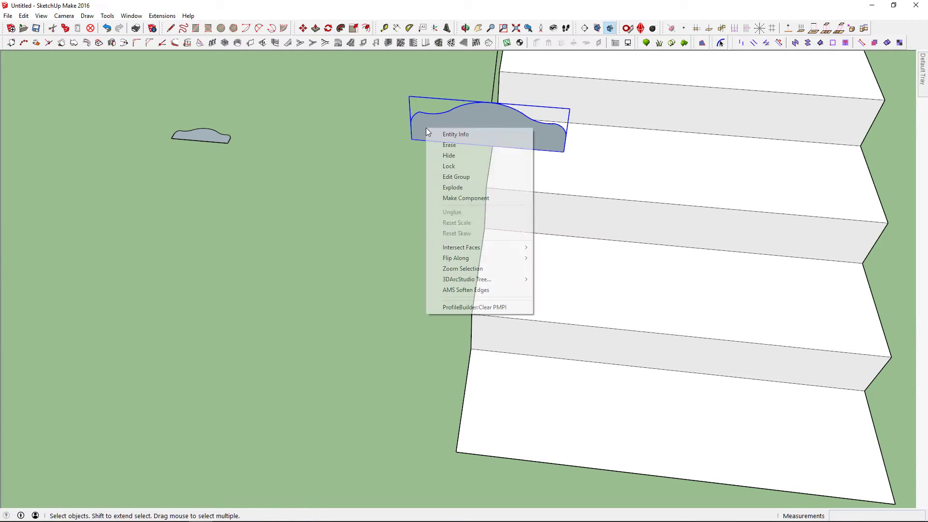
click(454, 189)
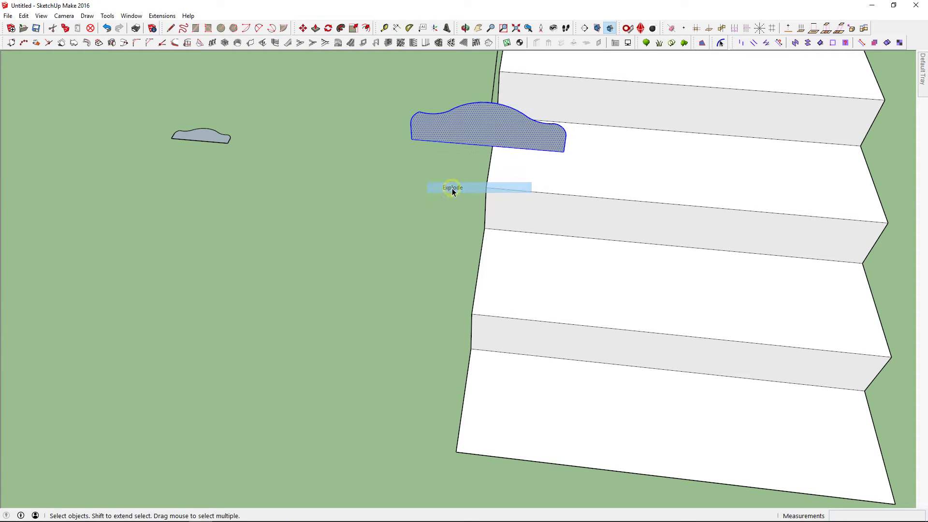
mouse_move(452, 190)
middle_down()
mouse_move(457, 205)
mouse_move(404, 155)
mouse_move(527, 219)
mouse_move(658, 204)
mouse_move(530, 160)
middle_up()
- Shift-select the five rail path edges running up the stairs and around the landing
scroll(659, 205, down, 2)
scroll(659, 204, down, 3)
scroll(648, 184, down, 2)
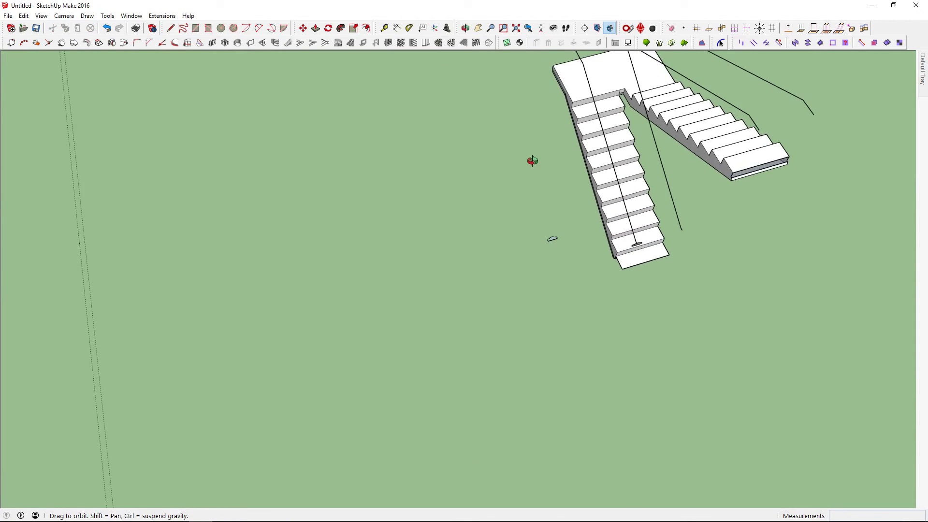
scroll(667, 229, up, 3)
mouse_move(667, 228)
middle_down()
mouse_move(648, 220)
mouse_move(613, 278)
mouse_move(622, 314)
mouse_move(611, 263)
mouse_move(624, 247)
mouse_move(735, 321)
middle_up()
scroll(628, 275, up, 2)
scroll(651, 287, up, 2)
scroll(651, 288, up, 2)
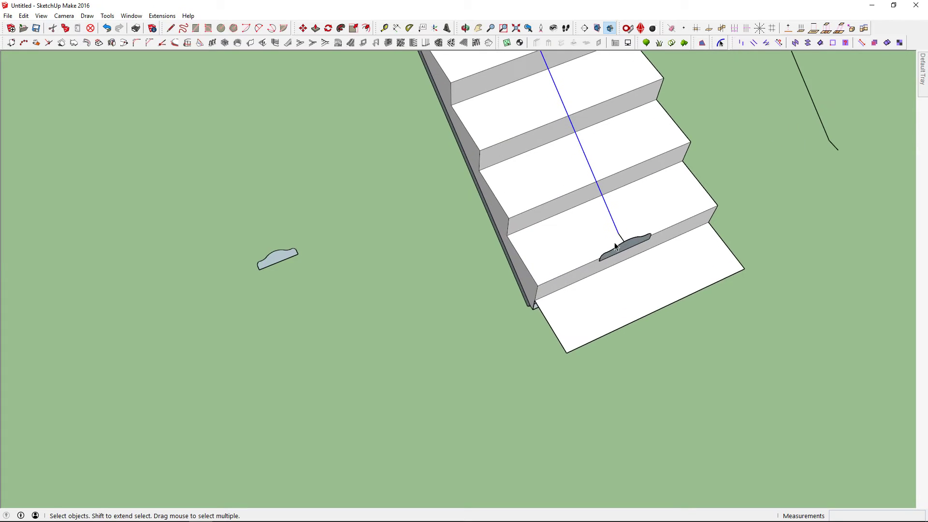
middle_drag(652, 284, 657, 267)
scroll(657, 266, up, 2)
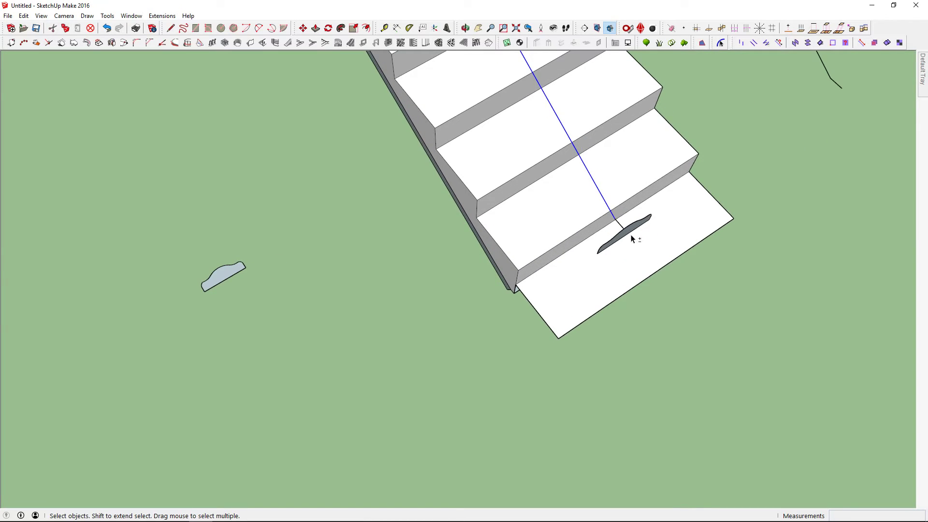
scroll(626, 225, down, 2)
scroll(626, 224, down, 2)
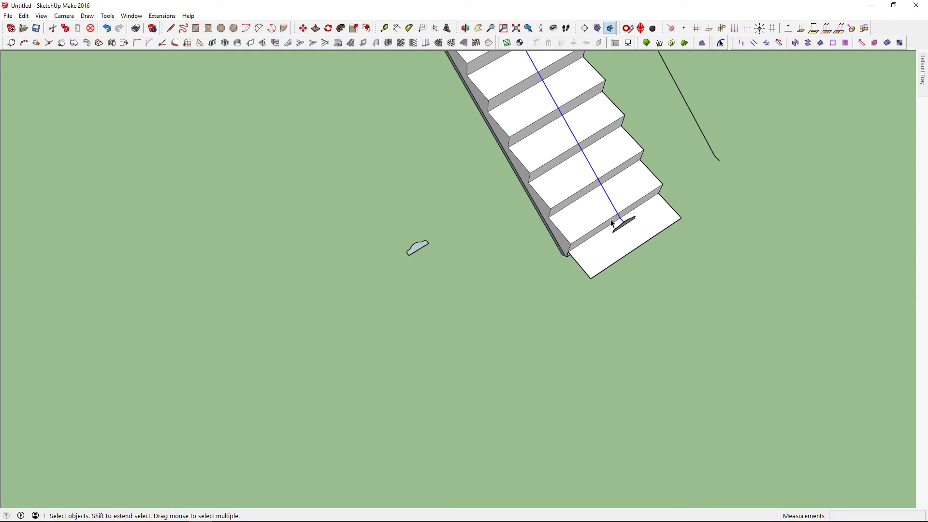
scroll(595, 193, down, 2)
scroll(555, 155, down, 2)
scroll(522, 111, down, 1)
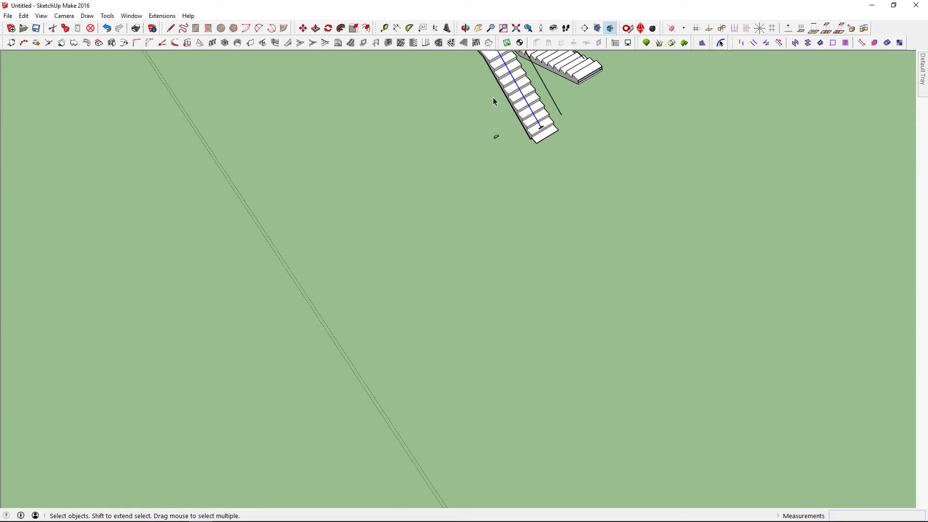
middle_drag(491, 96, 548, 216)
scroll(548, 216, up, 2)
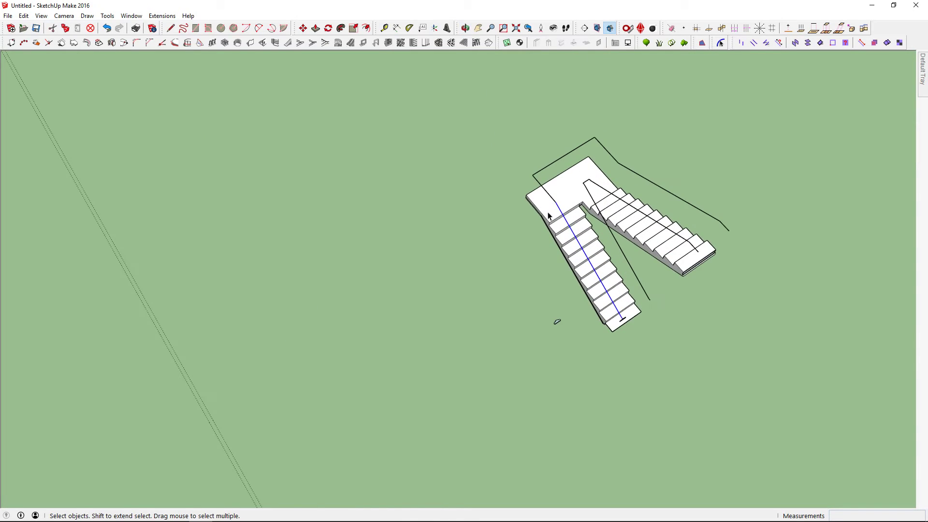
scroll(547, 210, up, 2)
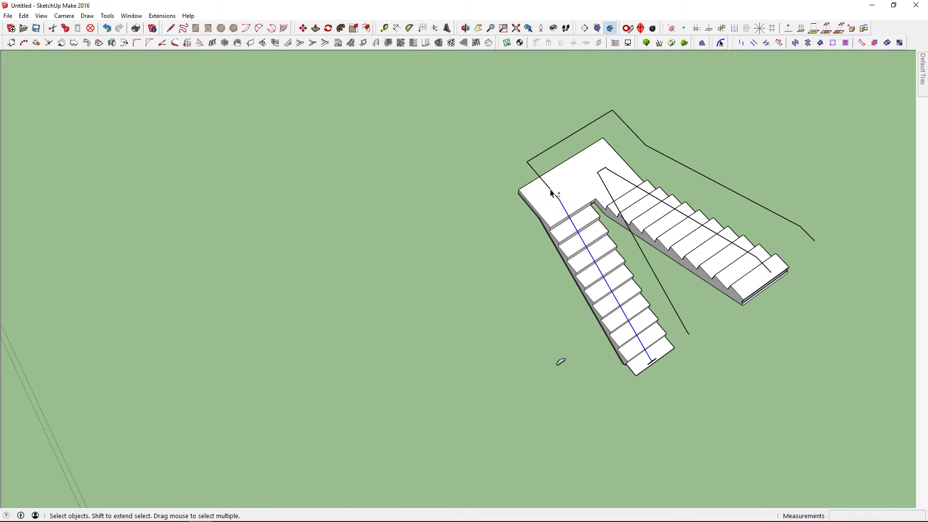
shift+click(544, 181)
shift+click(546, 151)
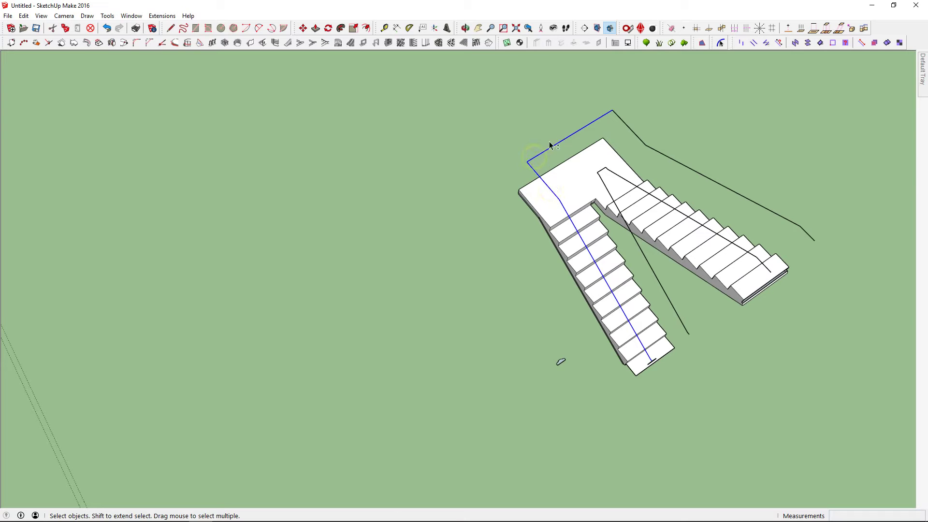
shift+click(627, 127)
shift+click(749, 197)
shift+click(806, 235)
- Orbit around the stair model to check the selected rail path
middle_drag(806, 235, 591, 178)
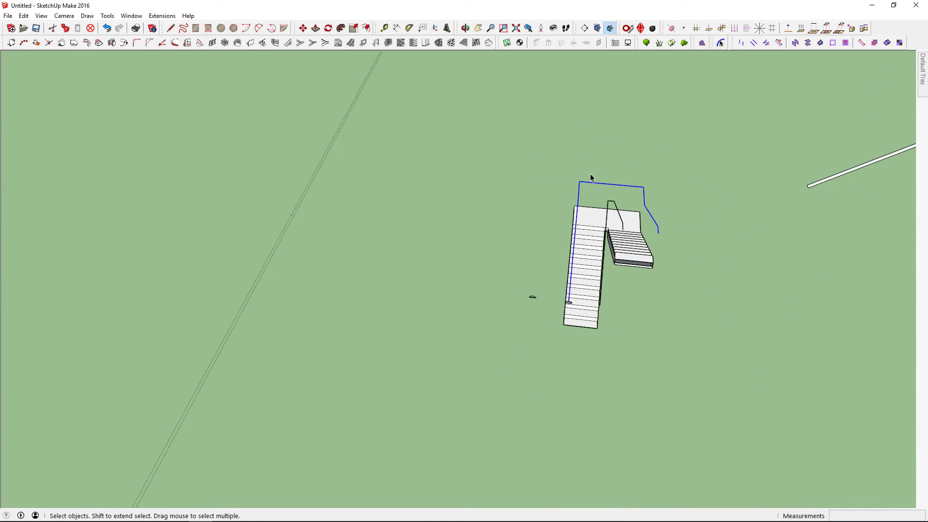
mouse_move(590, 178)
middle_down()
mouse_move(589, 303)
mouse_move(602, 282)
mouse_move(592, 219)
middle_up()
scroll(588, 304, up, 2)
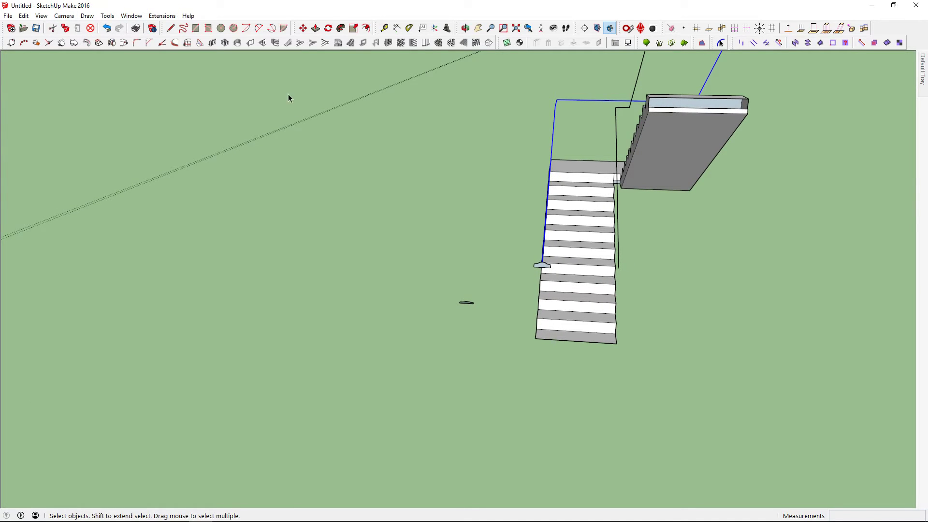
middle_drag(481, 153, 537, 184)
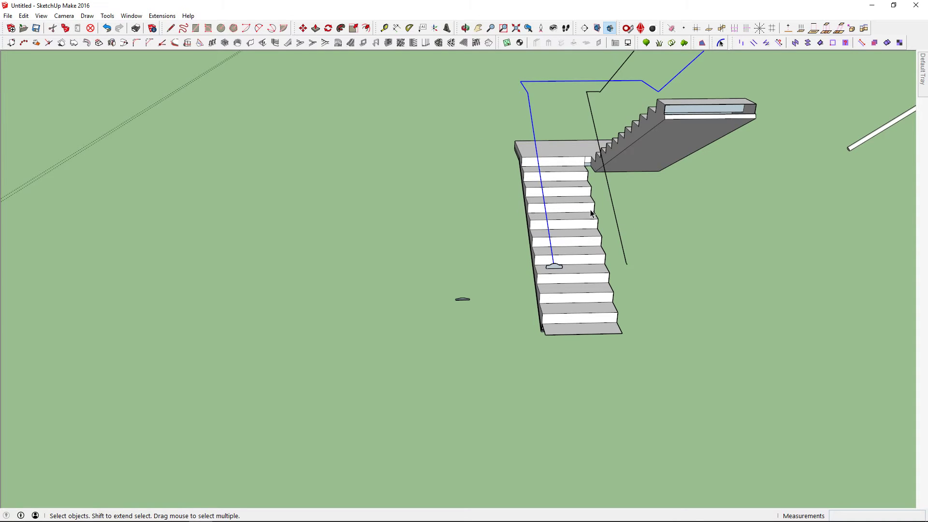
scroll(591, 214, up, 1)
scroll(590, 214, down, 1)
middle_drag(590, 214, 625, 221)
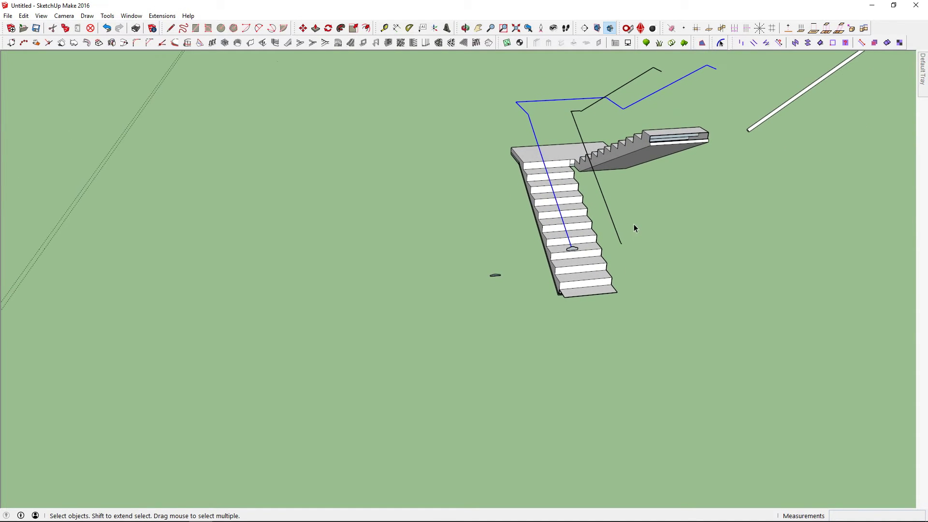
scroll(616, 201, up, 1)
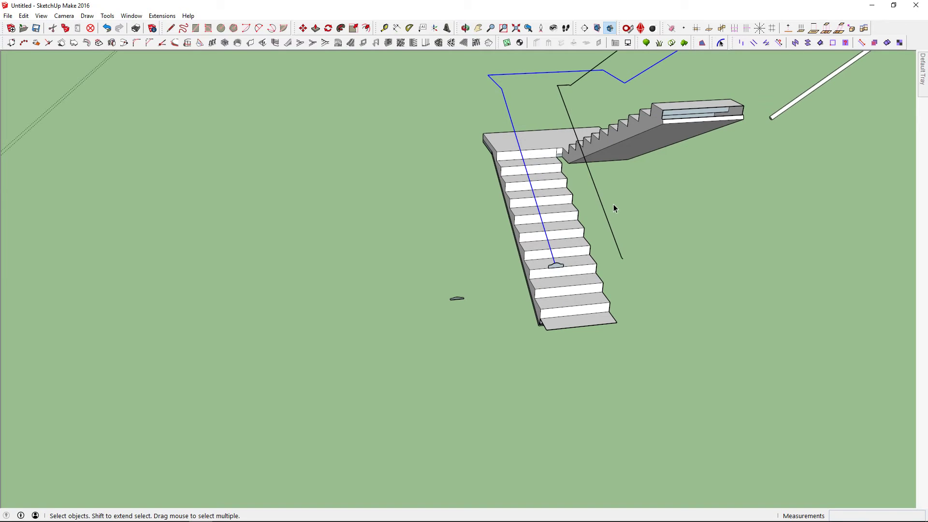
middle_drag(611, 209, 542, 208)
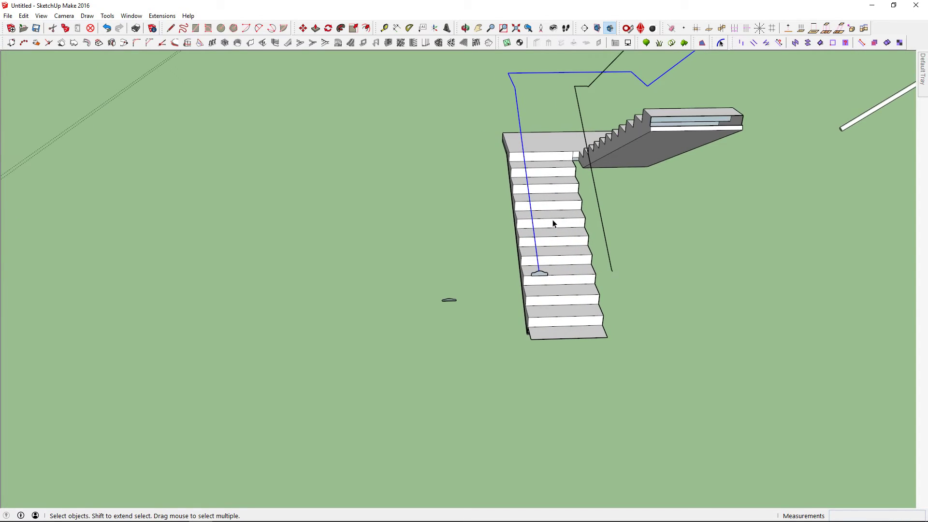
scroll(541, 210, up, 2)
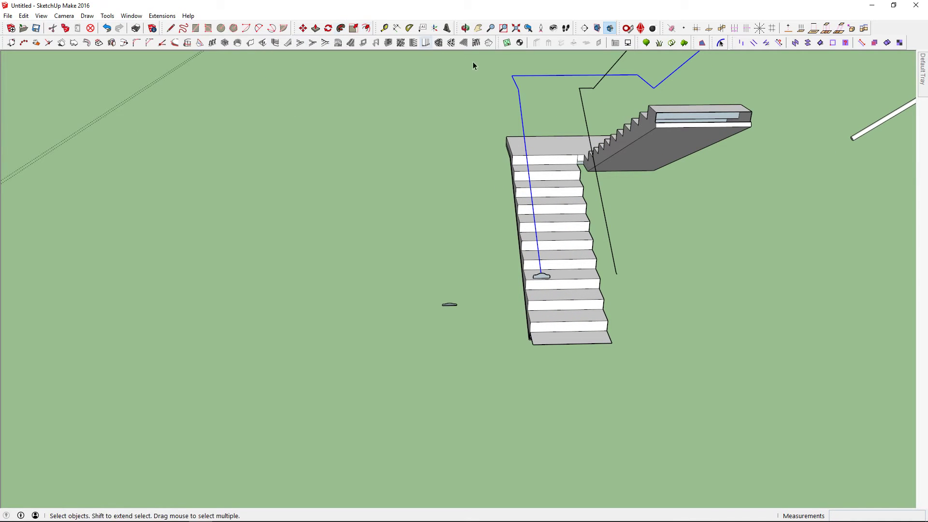
- Follow Me the profile face along the selected path, then orbit to inspect the handrail
click(341, 28)
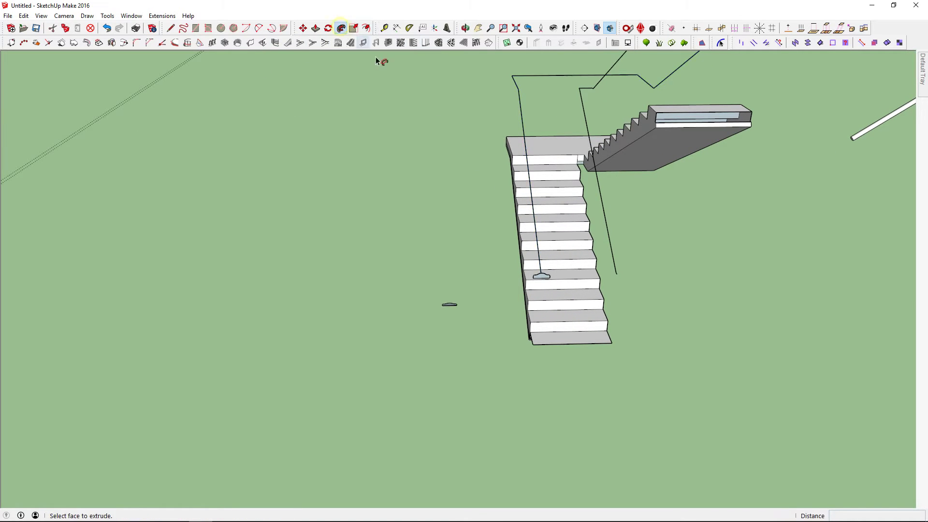
mouse_move(637, 385)
middle_down()
mouse_move(598, 319)
mouse_move(559, 292)
middle_up()
scroll(545, 275, up, 2)
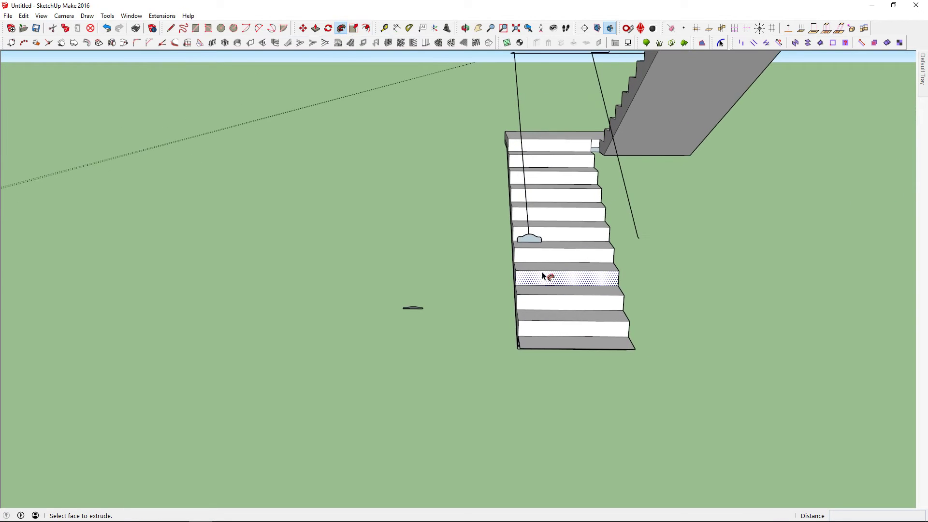
scroll(524, 234, up, 2)
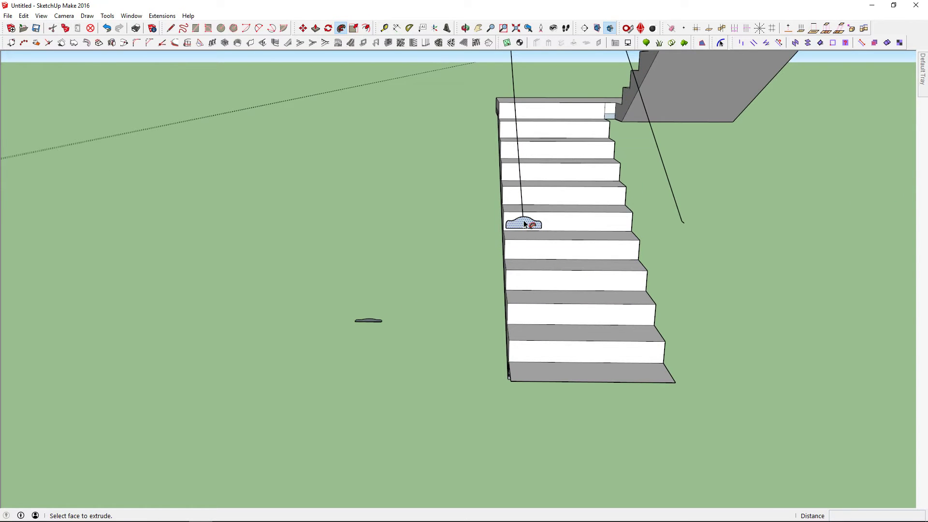
click(524, 224)
scroll(526, 224, down, 1)
mouse_move(535, 226)
middle_down()
mouse_move(528, 220)
mouse_move(598, 255)
mouse_move(761, 242)
middle_up()
scroll(539, 228, up, 2)
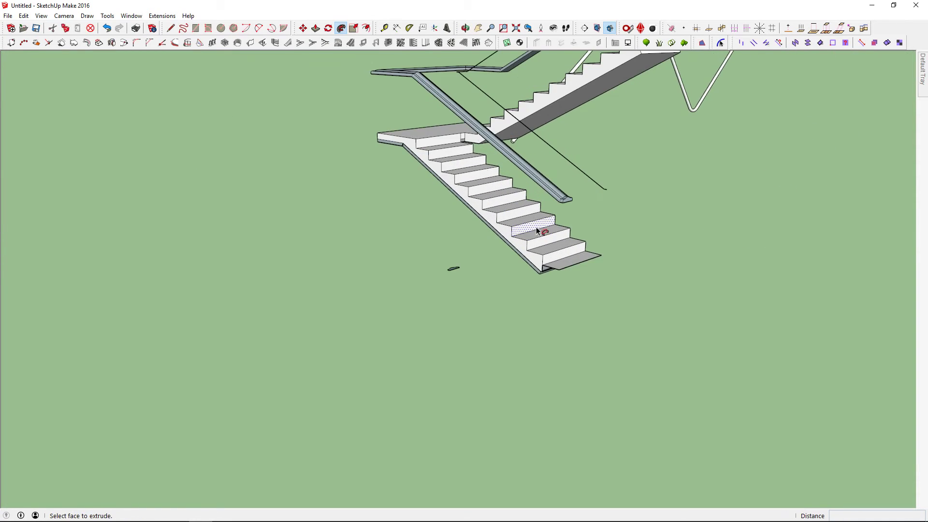
scroll(563, 174, up, 3)
scroll(563, 178, up, 3)
scroll(581, 197, up, 2)
middle_drag(581, 197, 588, 263)
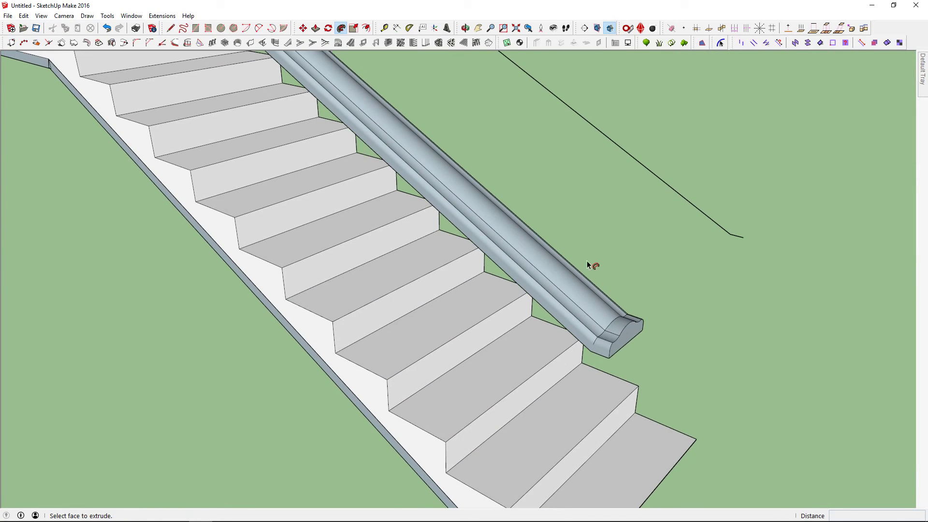
scroll(604, 287, down, 3)
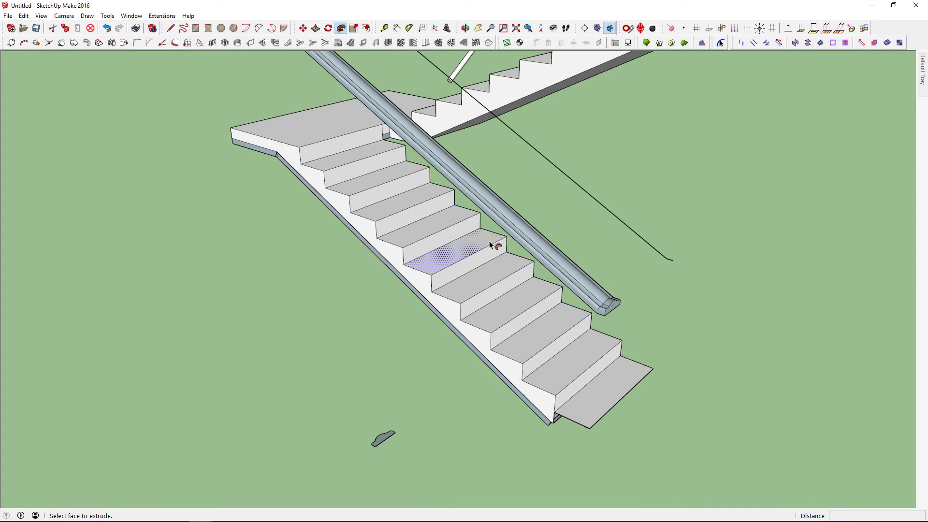
scroll(490, 245, down, 2)
mouse_move(490, 249)
middle_down()
mouse_move(391, 279)
mouse_move(381, 255)
mouse_move(282, 253)
mouse_move(290, 255)
middle_up()
scroll(397, 248, up, 2)
mouse_move(396, 247)
middle_down()
mouse_move(442, 241)
mouse_move(408, 208)
mouse_move(414, 234)
mouse_move(443, 250)
mouse_move(582, 271)
mouse_move(626, 259)
middle_up()
scroll(626, 256, down, 3)
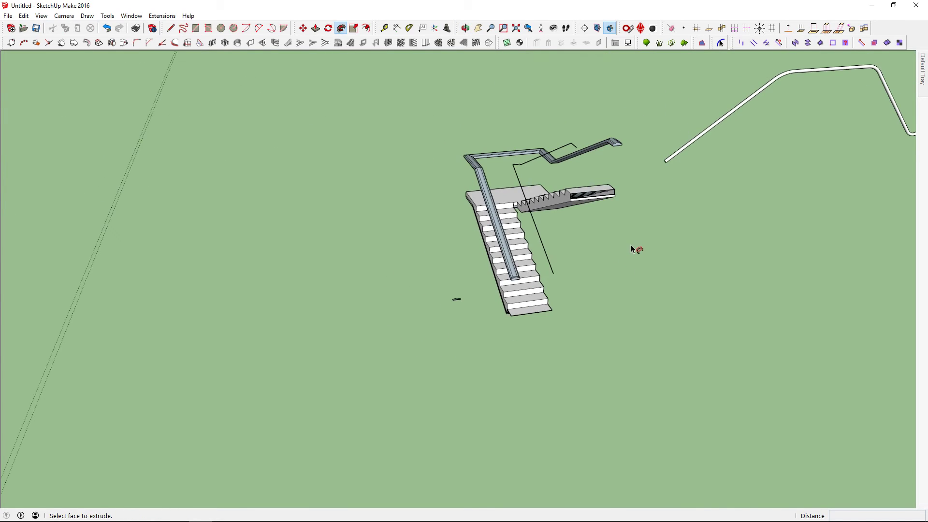
key(space)
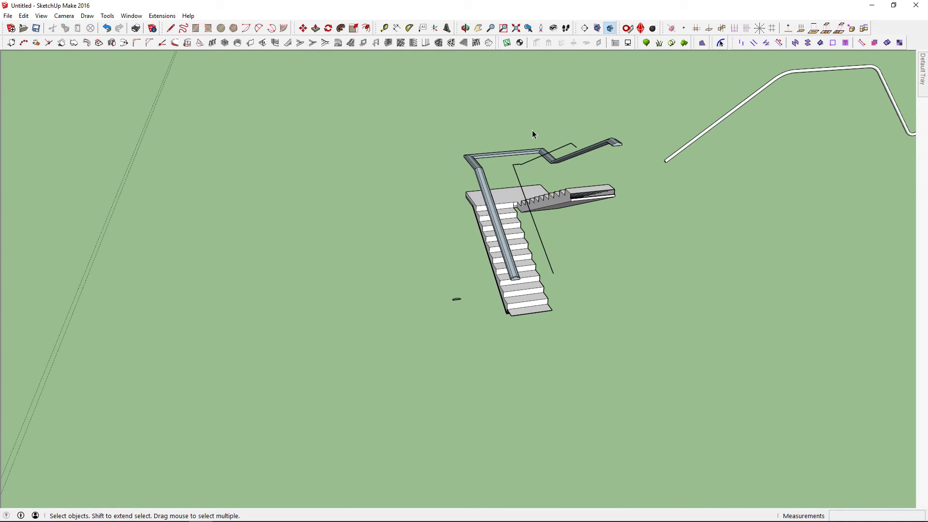
mouse_move(533, 130)
middle_down()
mouse_move(508, 213)
mouse_move(385, 151)
mouse_move(396, 161)
middle_up()
scroll(525, 225, up, 2)
mouse_move(564, 252)
middle_down()
mouse_move(551, 253)
mouse_move(357, 121)
middle_up()
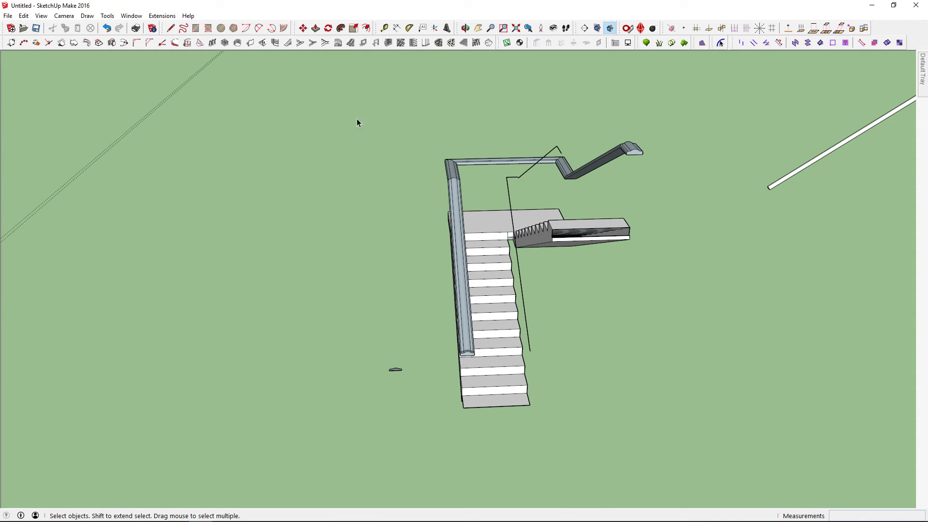
- Undo three times to remove the exploded profile and the swept handrail
click(156, 19)
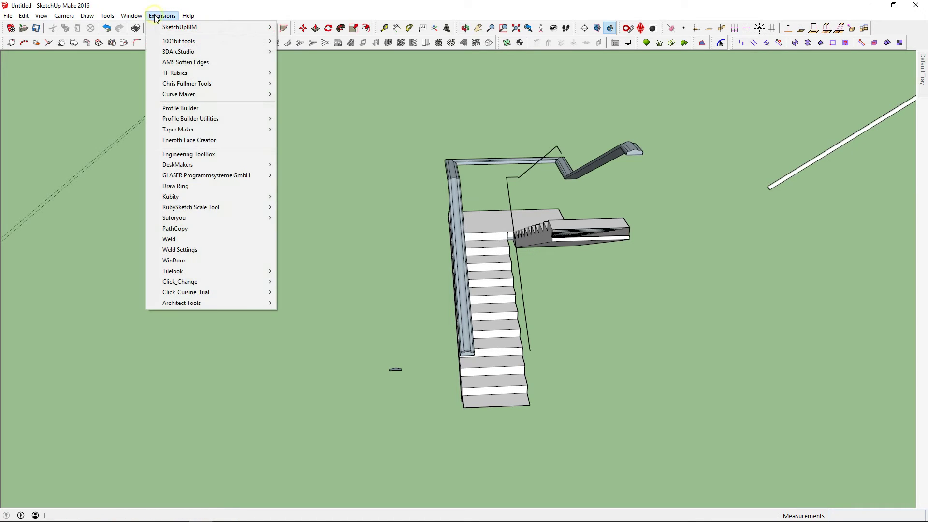
click(323, 92)
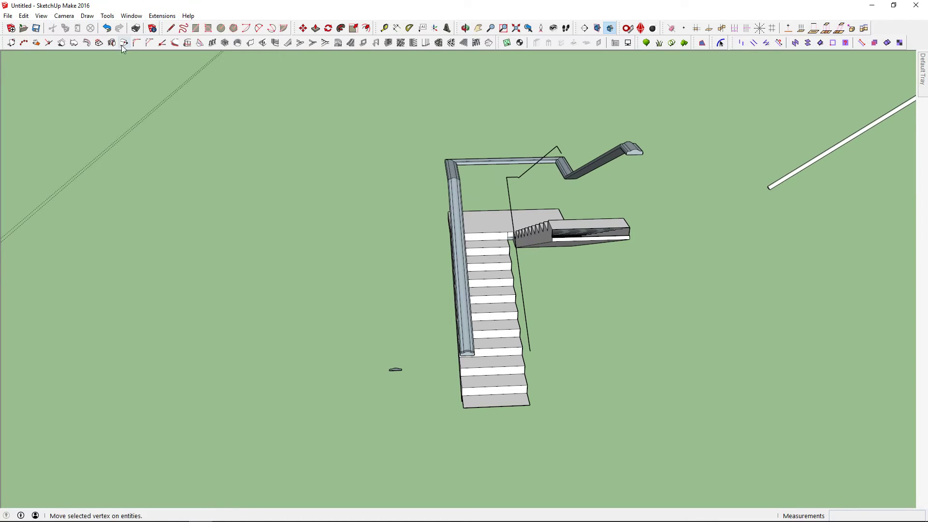
click(106, 29)
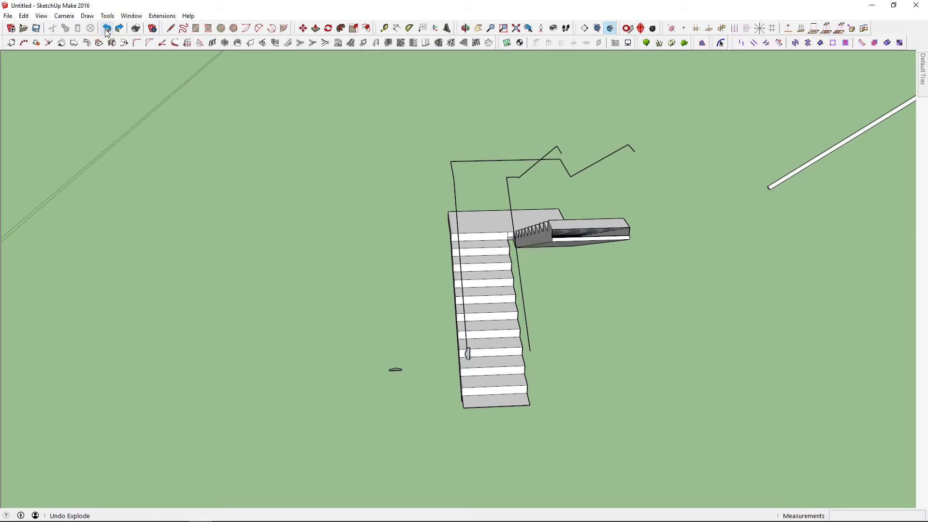
click(106, 30)
click(107, 32)
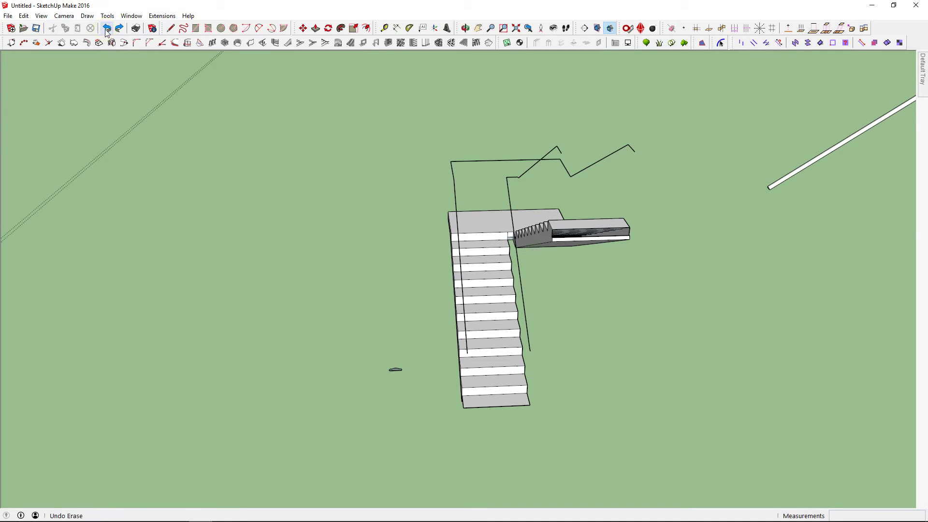
click(162, 16)
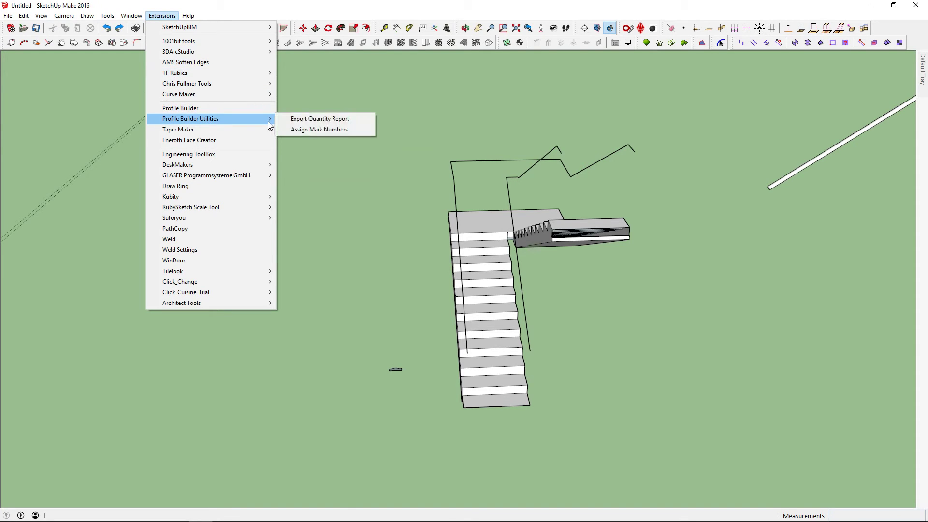
mouse_move(187, 83)
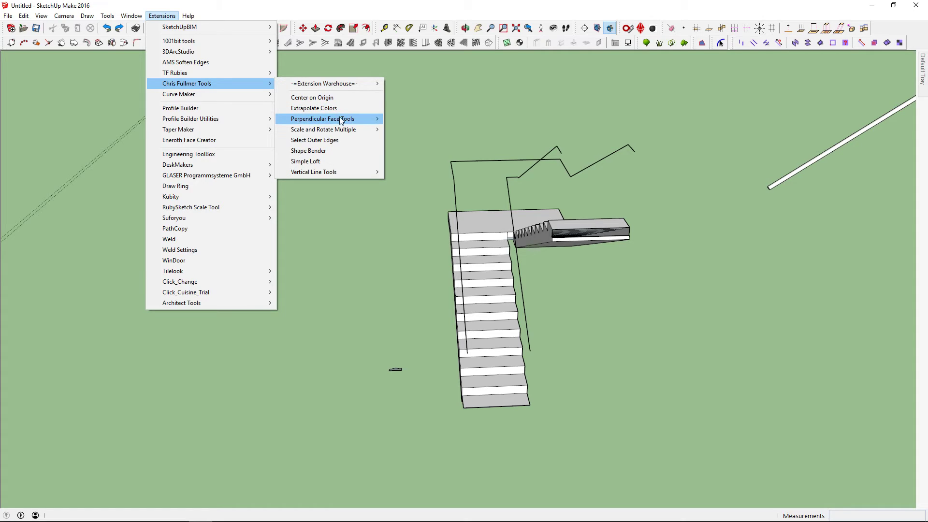
- Place a trial perpendicular circle at the end of the rail line beside the stairs
click(424, 130)
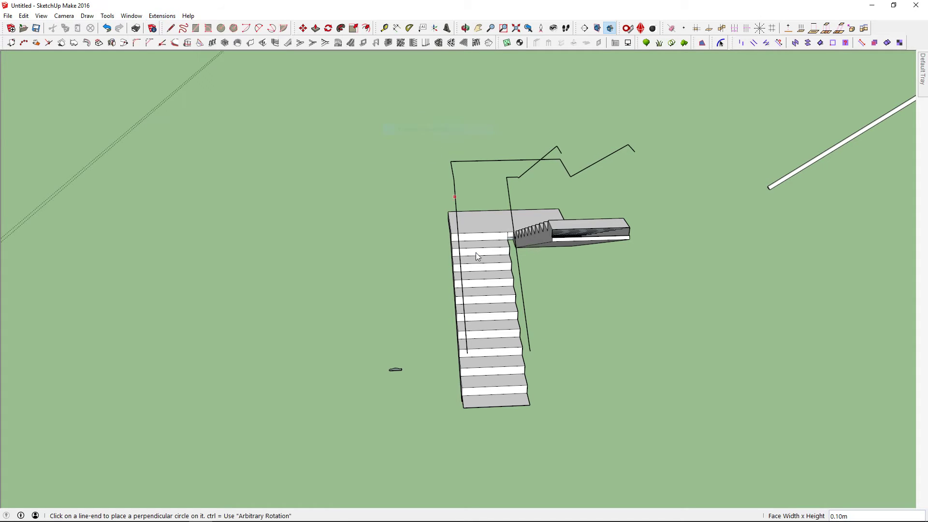
scroll(759, 497, up, 2)
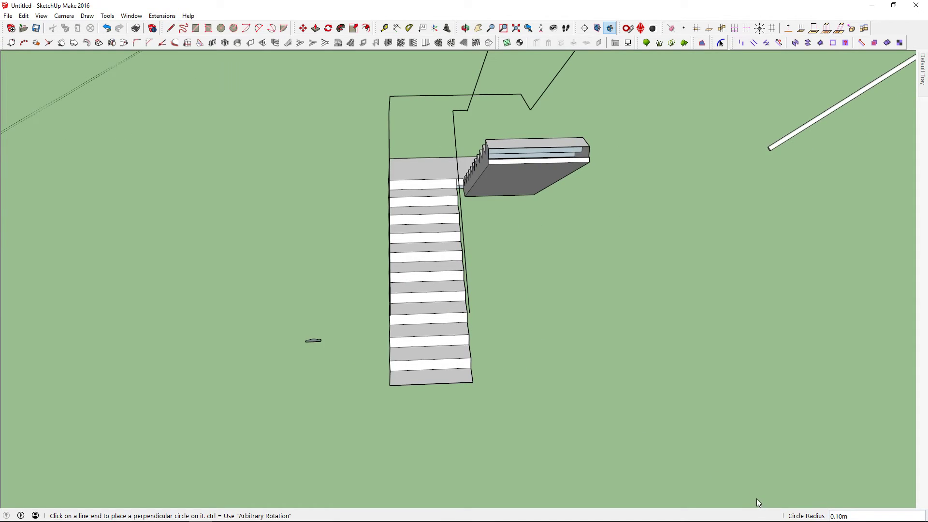
scroll(759, 497, down, 1)
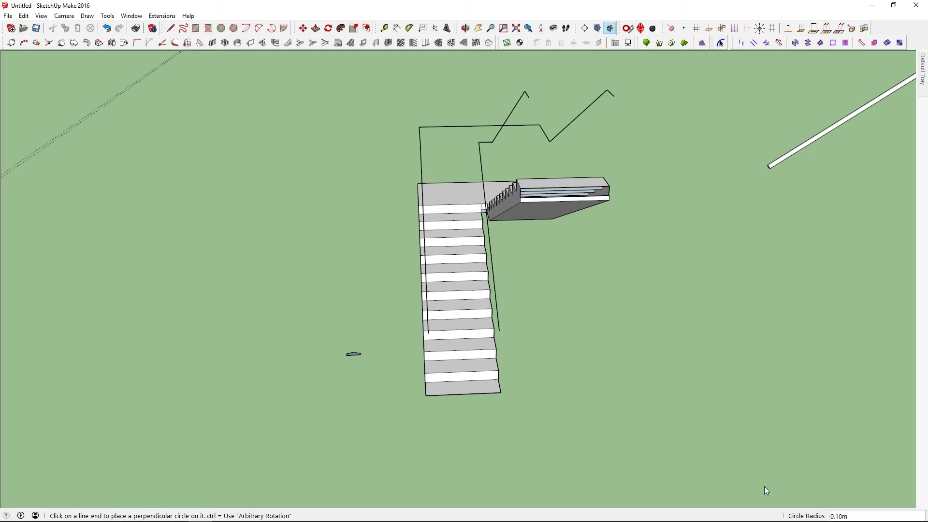
mouse_move(628, 489)
middle_down()
mouse_move(413, 315)
mouse_move(495, 306)
middle_up()
scroll(398, 312, up, 2)
scroll(406, 304, up, 2)
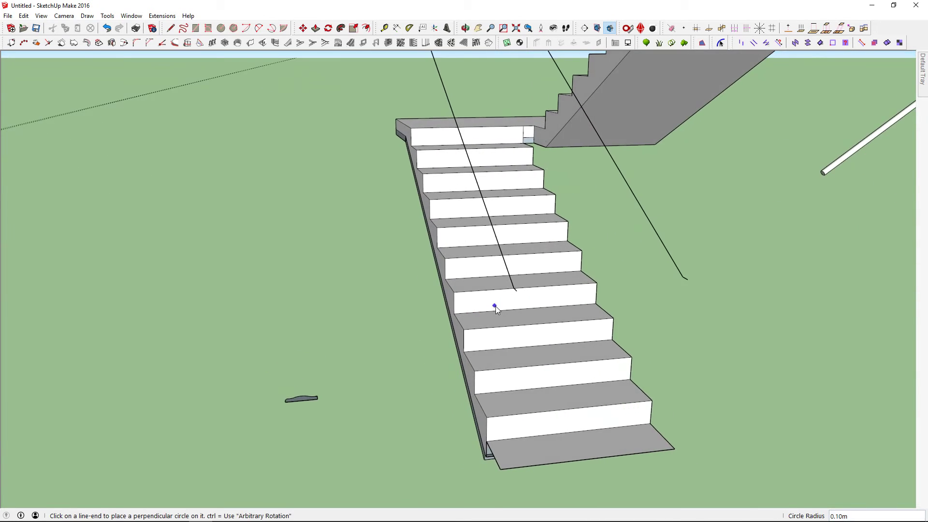
scroll(495, 306, up, 2)
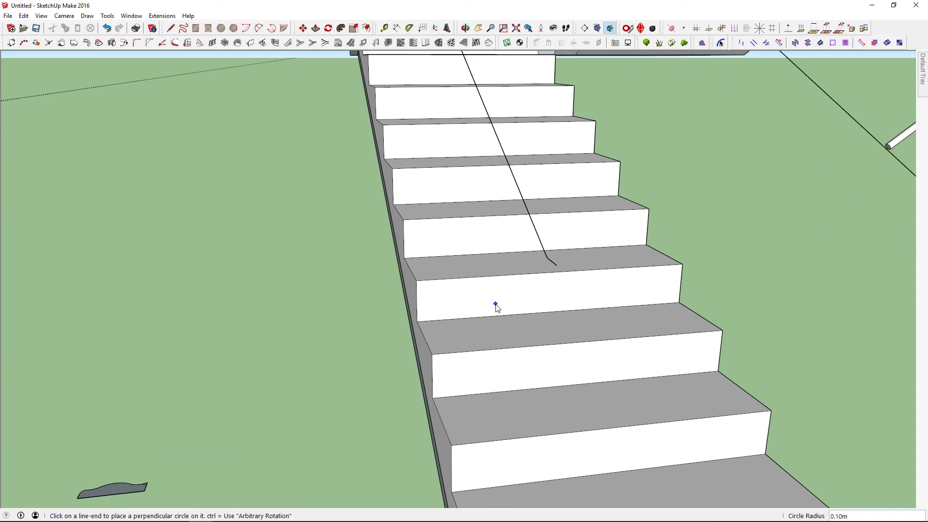
click(555, 265)
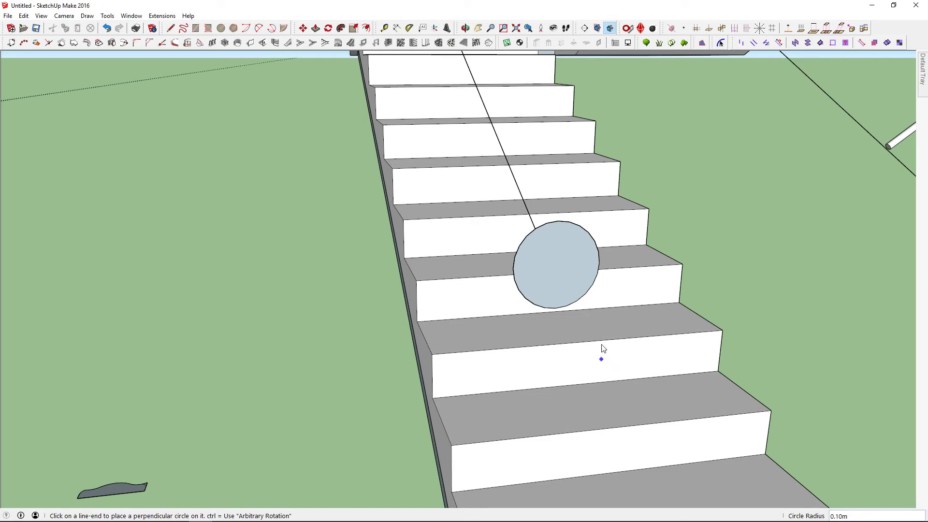
- Measure the circle's radius with the Tape Measure, then undo the undersized circle
mouse_move(725, 370)
middle_down()
mouse_move(642, 358)
mouse_move(559, 366)
middle_up()
key(space)
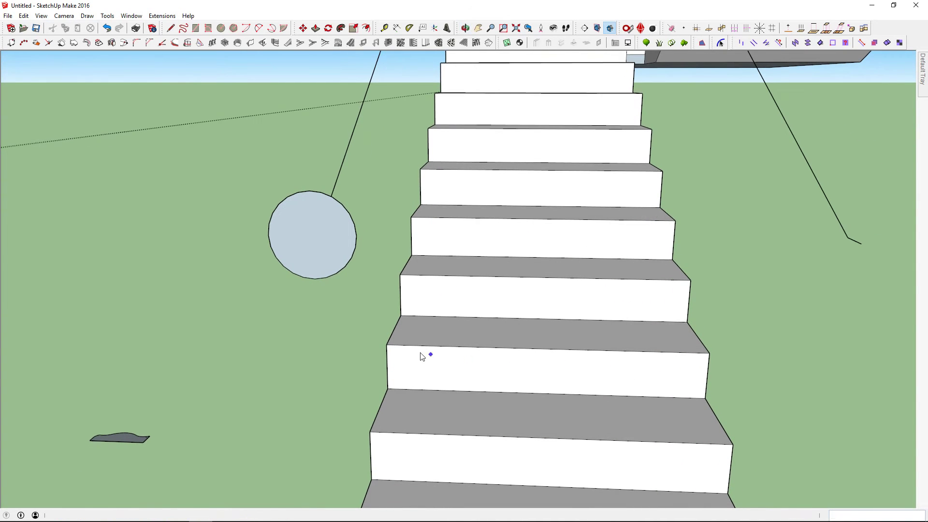
key(t)
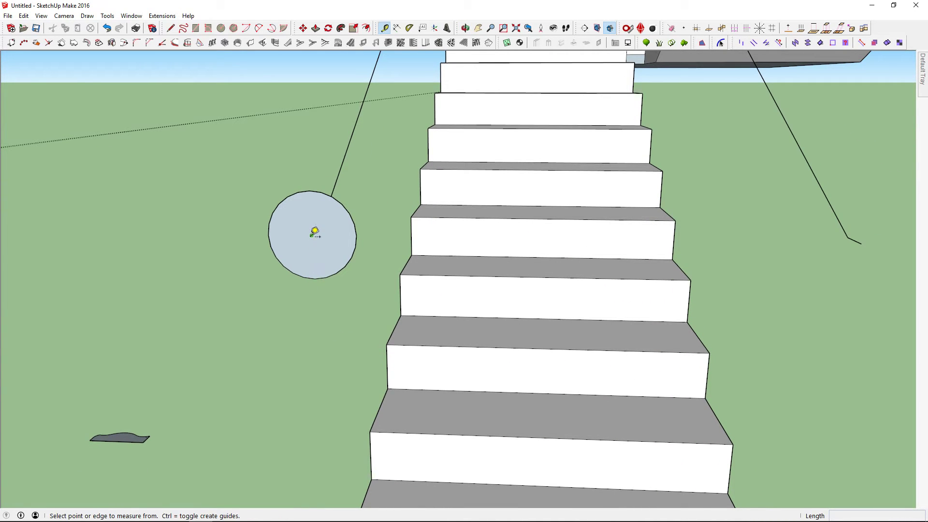
click(312, 235)
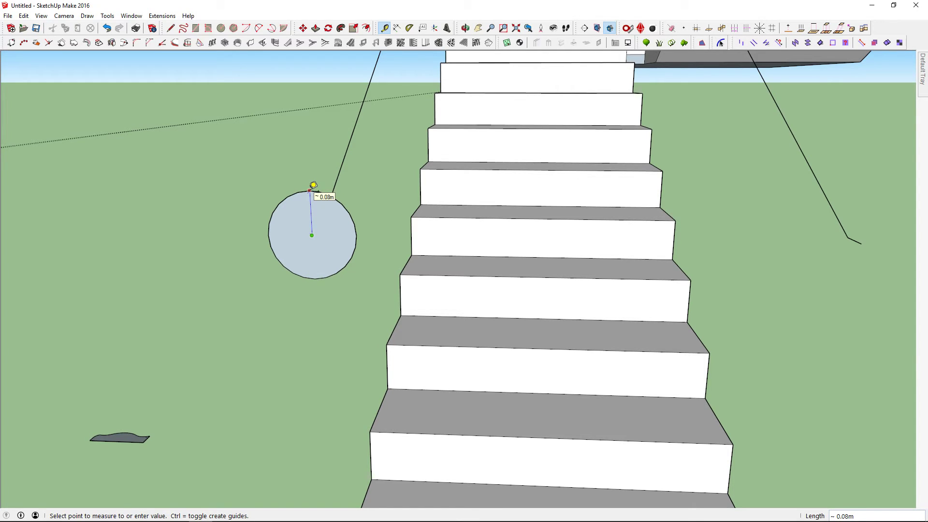
key(space)
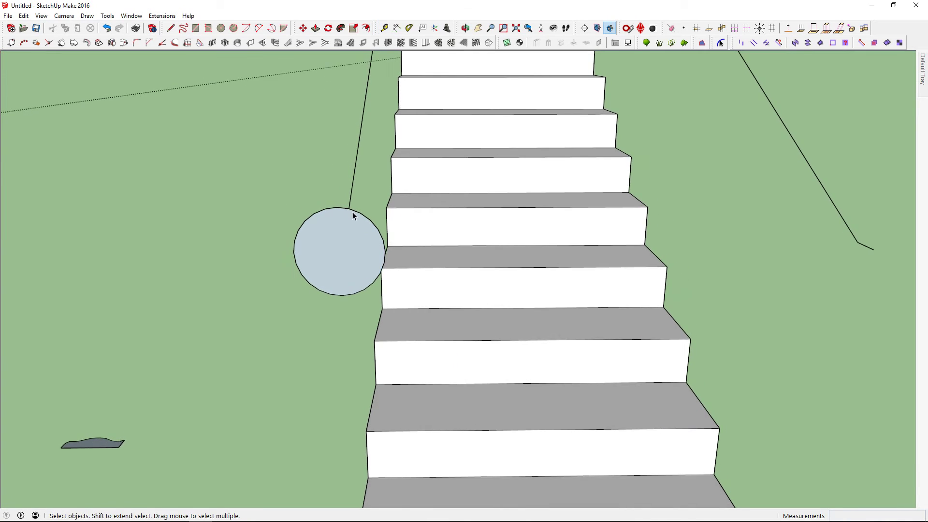
mouse_move(309, 196)
middle_down()
mouse_move(398, 237)
mouse_move(428, 276)
middle_up()
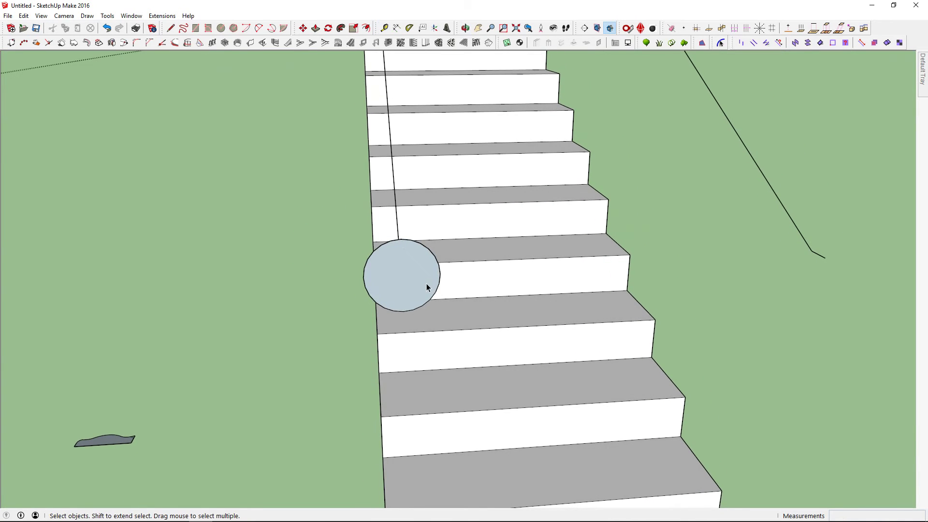
key(ctrl+z)
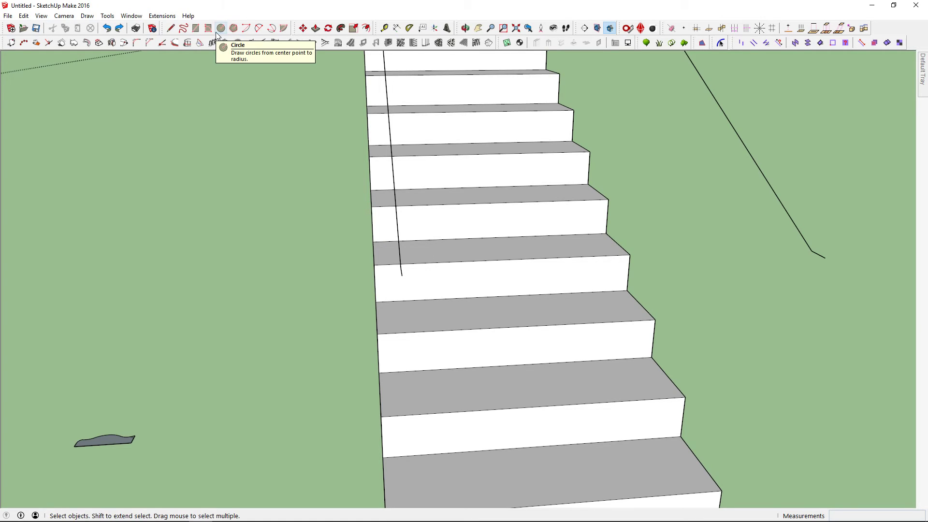
click(162, 16)
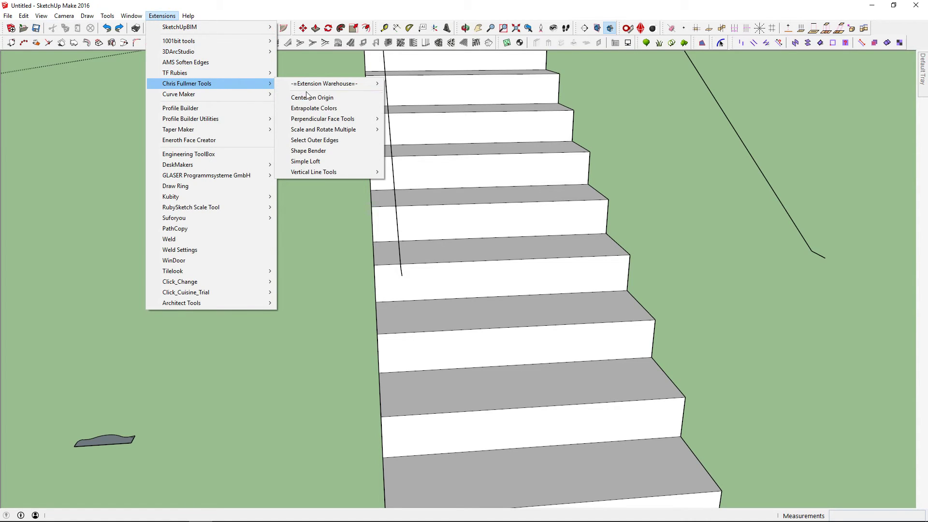
mouse_move(186, 83)
mouse_move(323, 119)
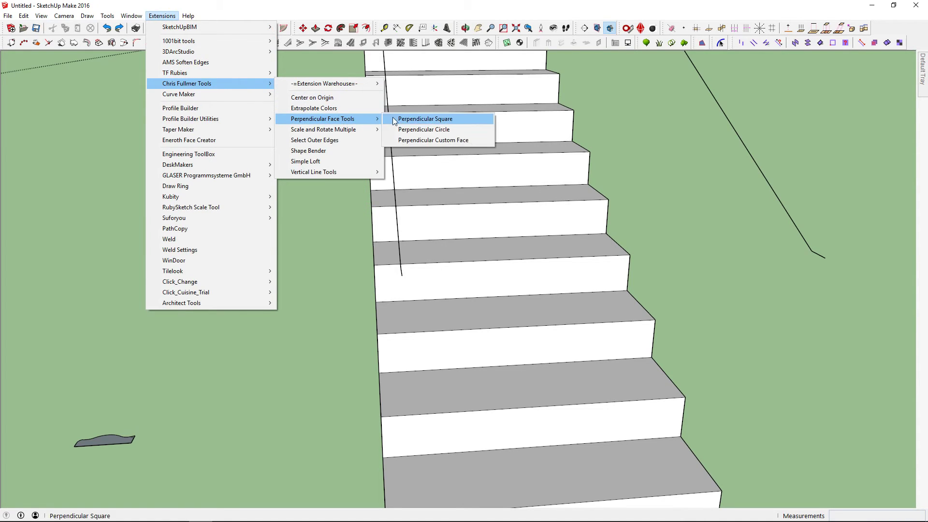
click(407, 130)
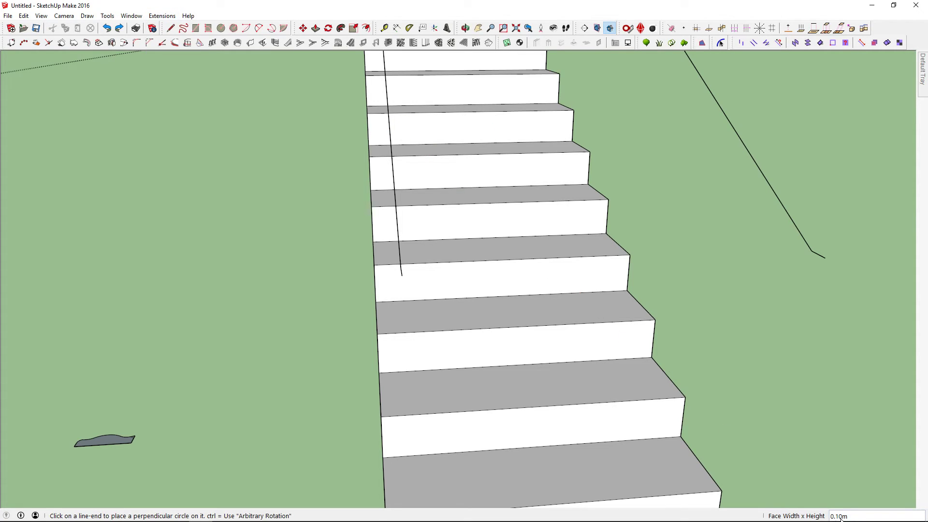
text(4)
scroll(370, 307, up, 2)
scroll(387, 280, up, 2)
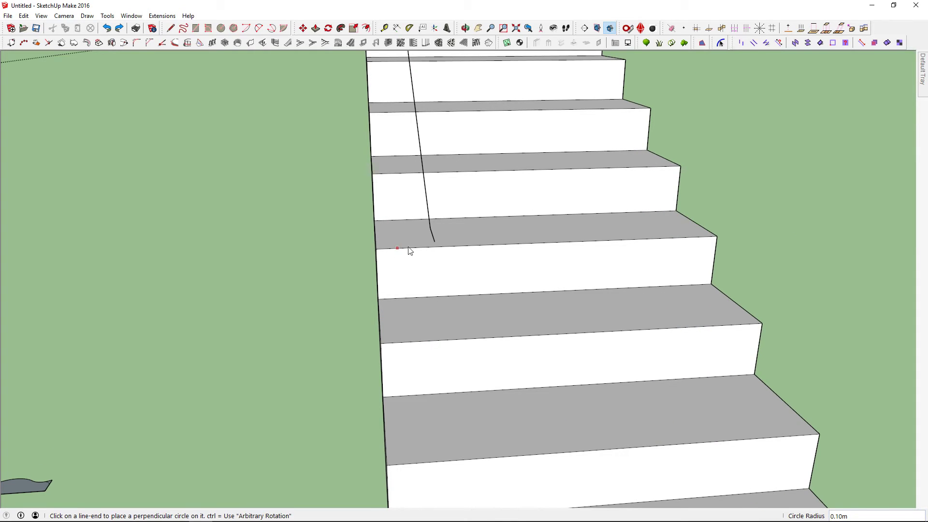
click(438, 240)
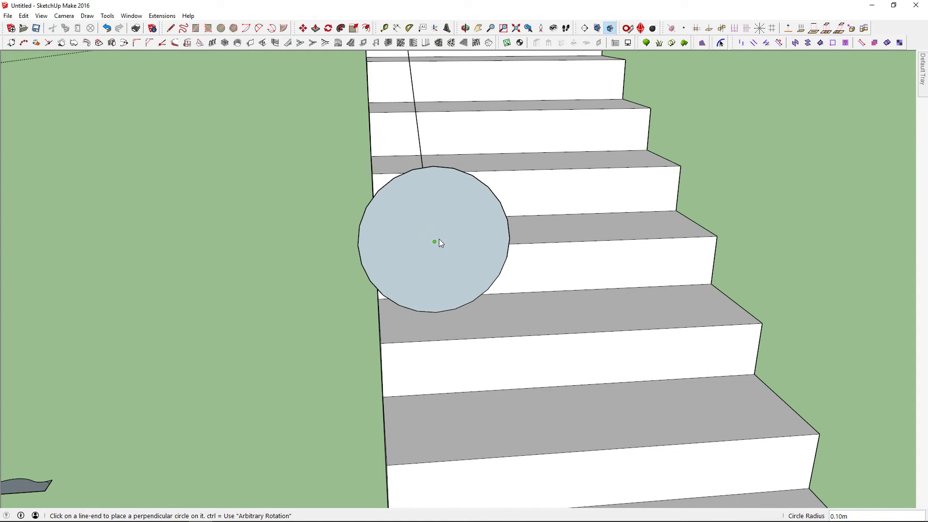
key(t)
click(435, 241)
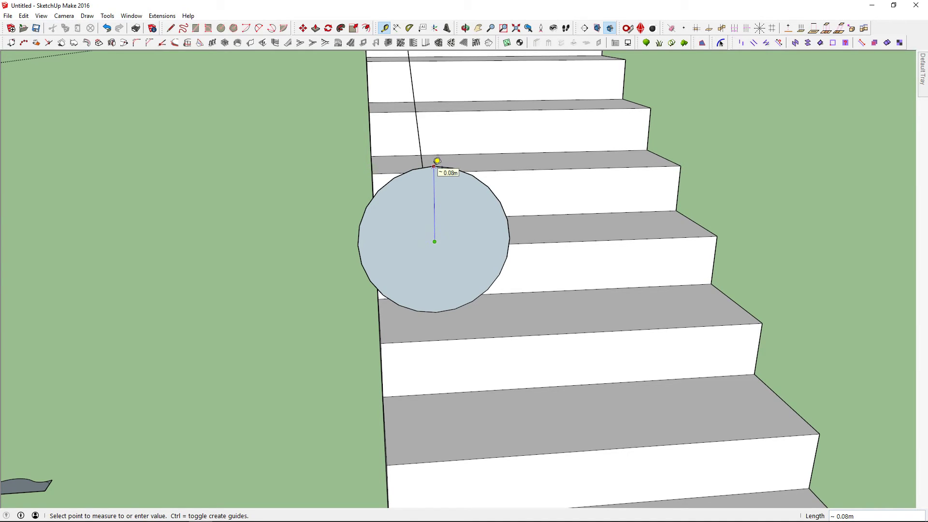
scroll(437, 161, down, 2)
click(433, 166)
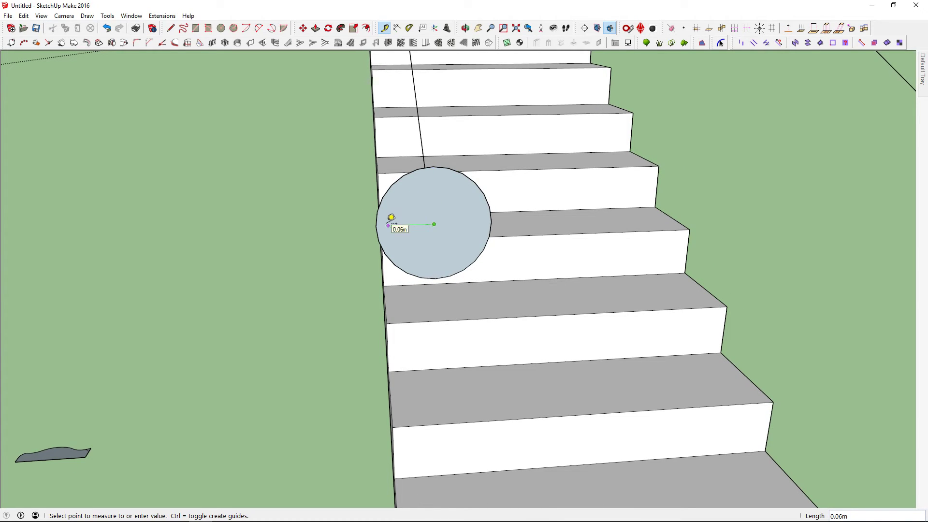
key(space)
key(ctrl+z)
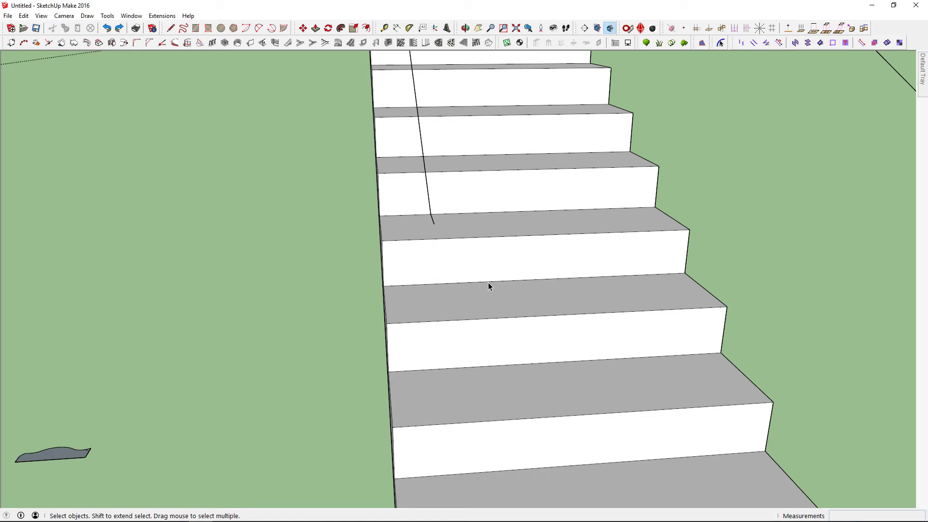
click(158, 17)
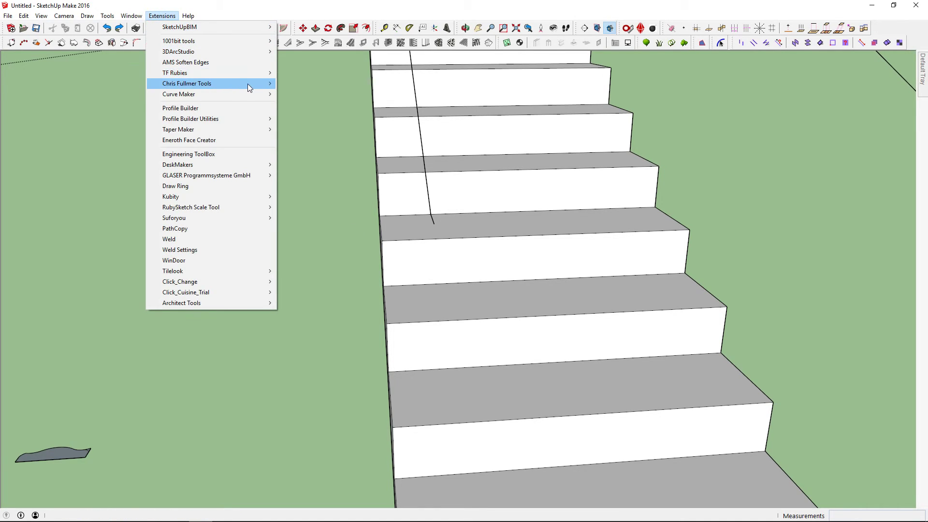
mouse_move(186, 83)
mouse_move(322, 118)
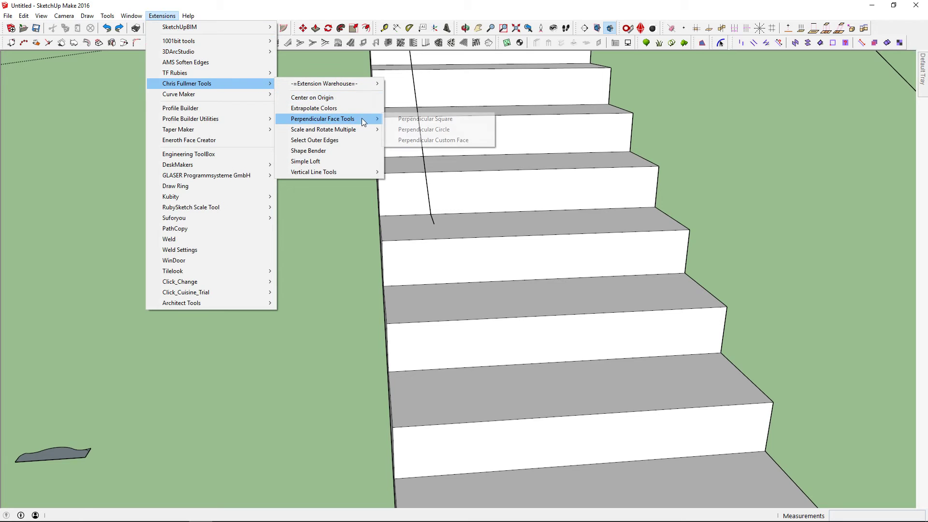
- Place a Perpendicular Circle of radius 4 at the rail line's lower end
click(423, 129)
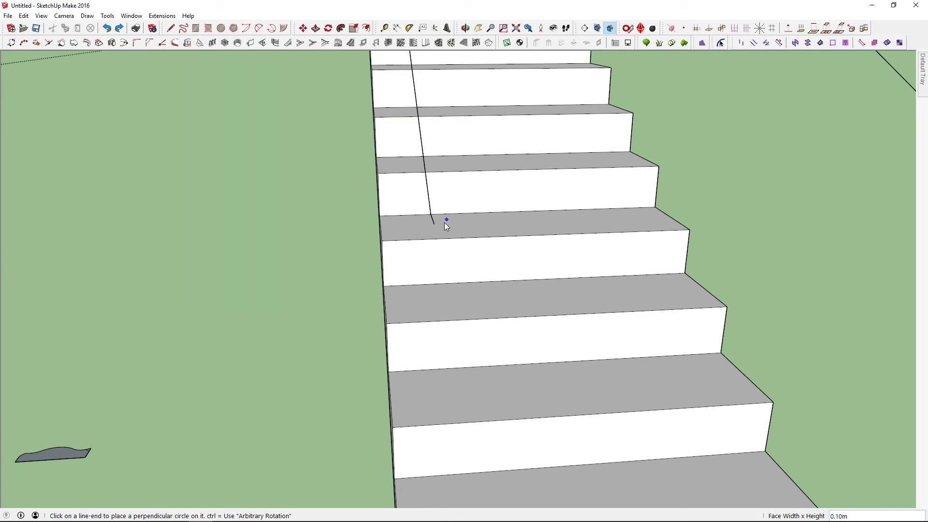
scroll(441, 225, up, 1)
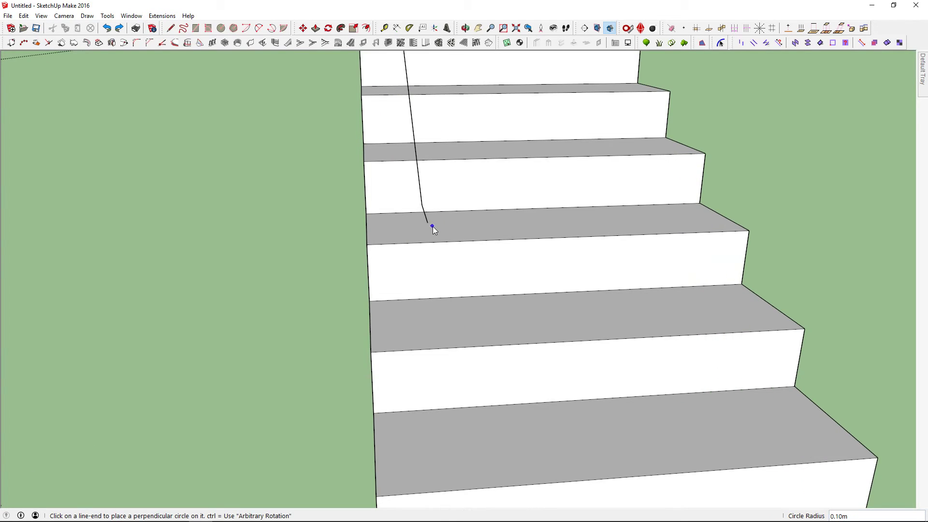
text(4)
key(Return)
click(426, 222)
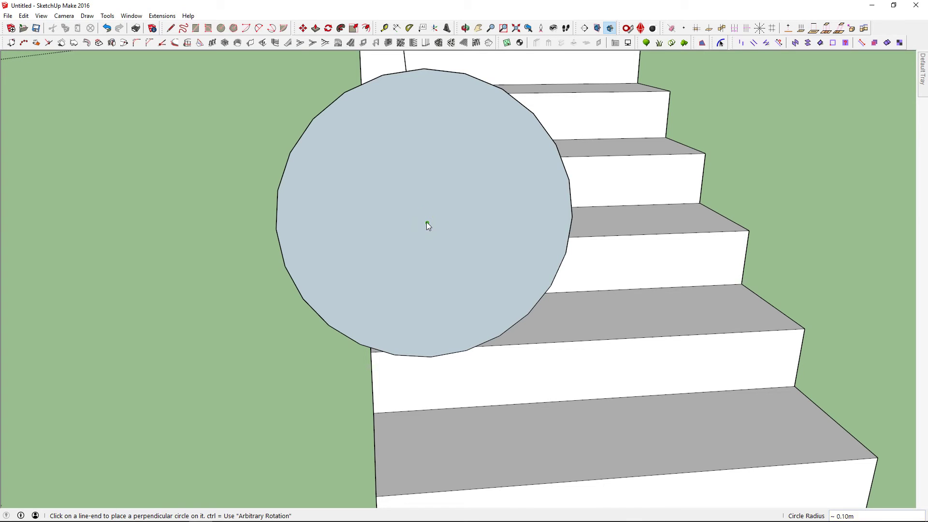
- Check the disc's radius, about 0.10m, with the Tape Measure from its centre
key(t)
click(428, 222)
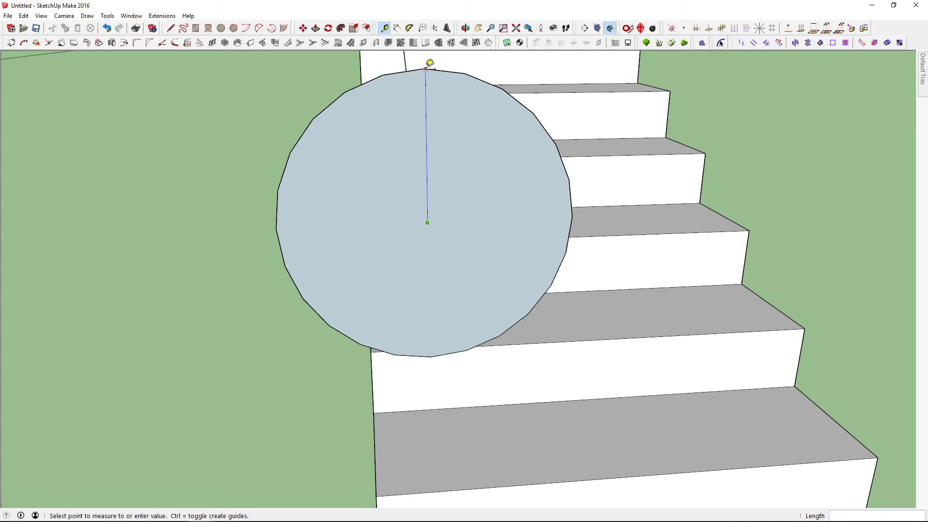
scroll(430, 63, down, 2)
middle_drag(427, 73, 423, 86)
scroll(423, 86, down, 1)
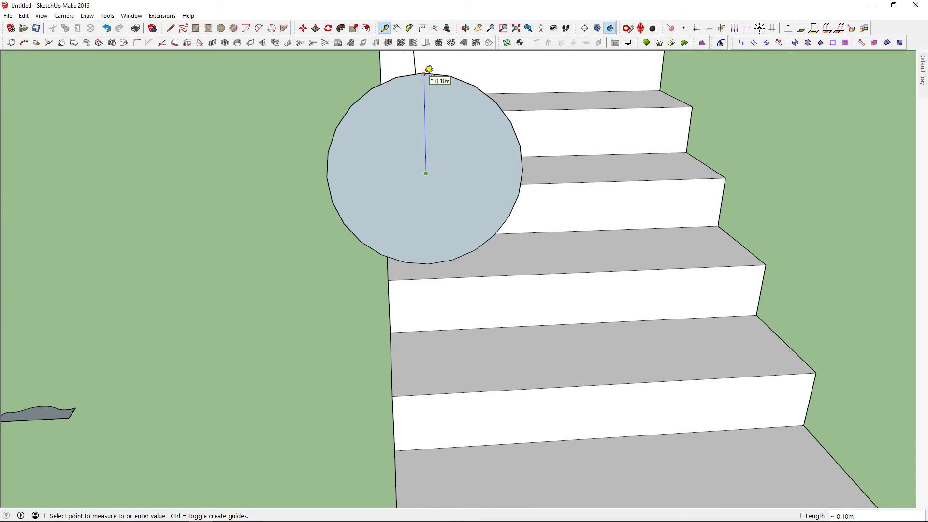
scroll(429, 69, down, 1)
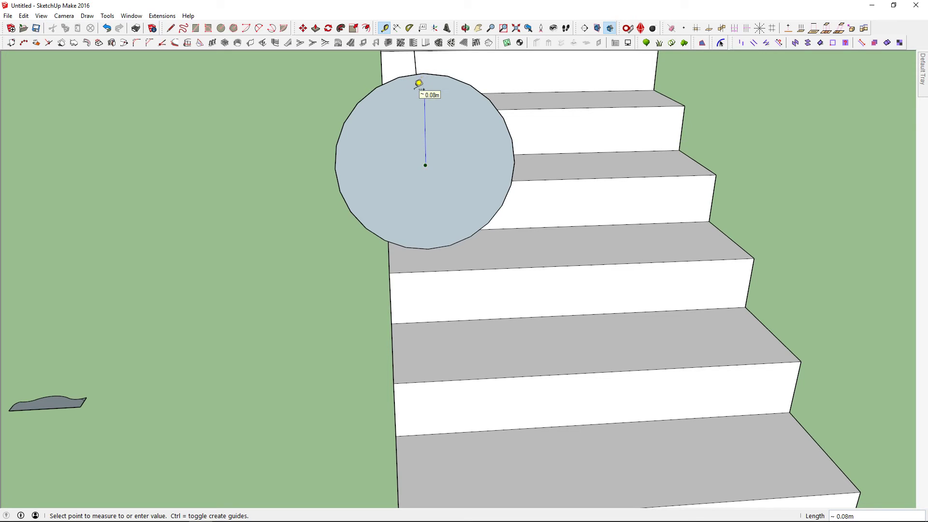
key(space)
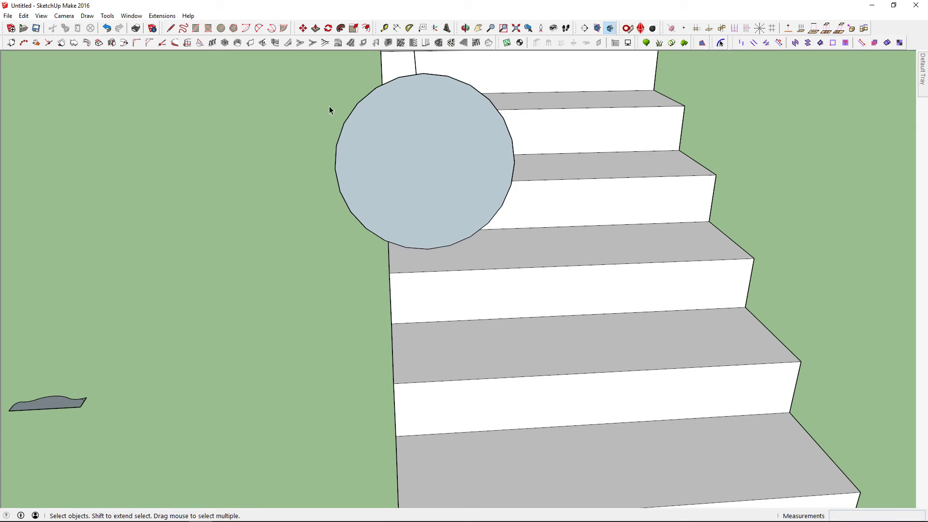
- Draw a trial circle on the disc centre, then undo the oversized result
key(c)
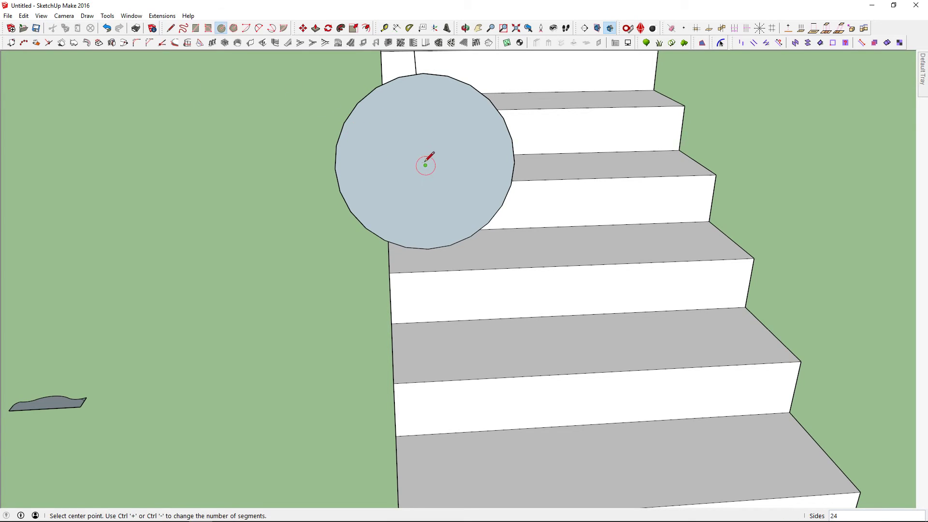
click(425, 165)
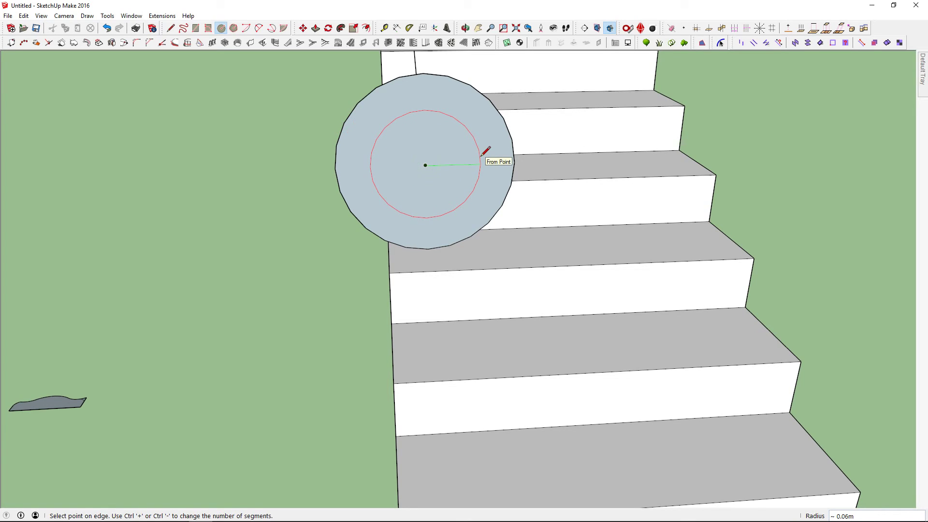
text(1)
key(BackSpace)
key(BackSpace)
key(Return)
scroll(482, 153, down, 2)
scroll(483, 153, down, 3)
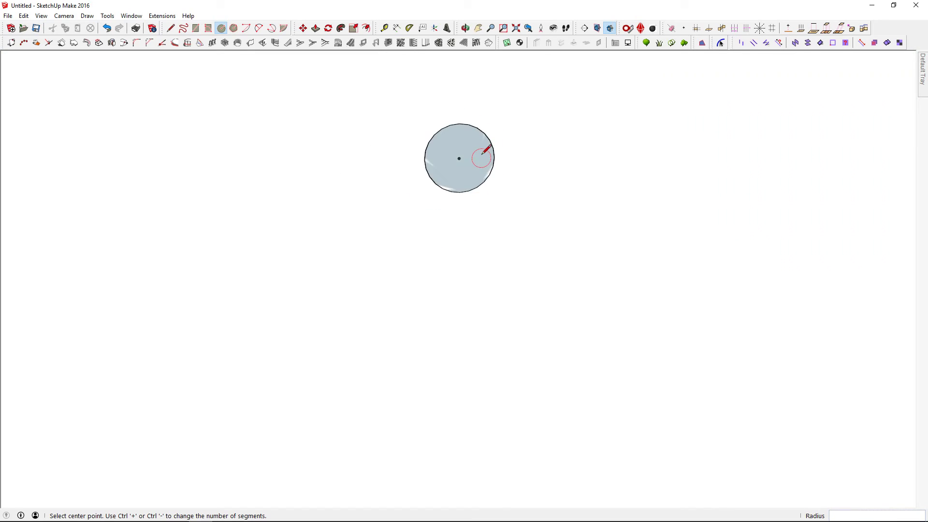
scroll(485, 150, down, 4)
scroll(486, 149, down, 3)
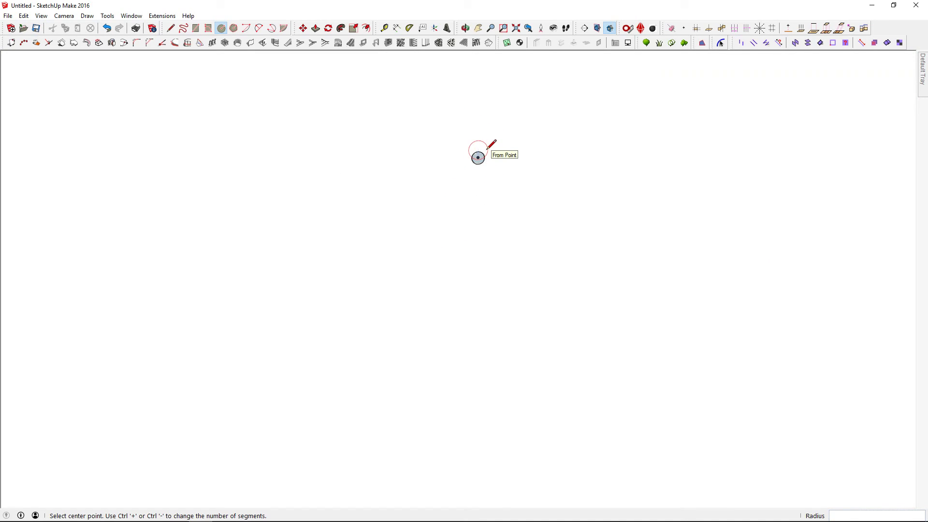
key(ctrl+z)
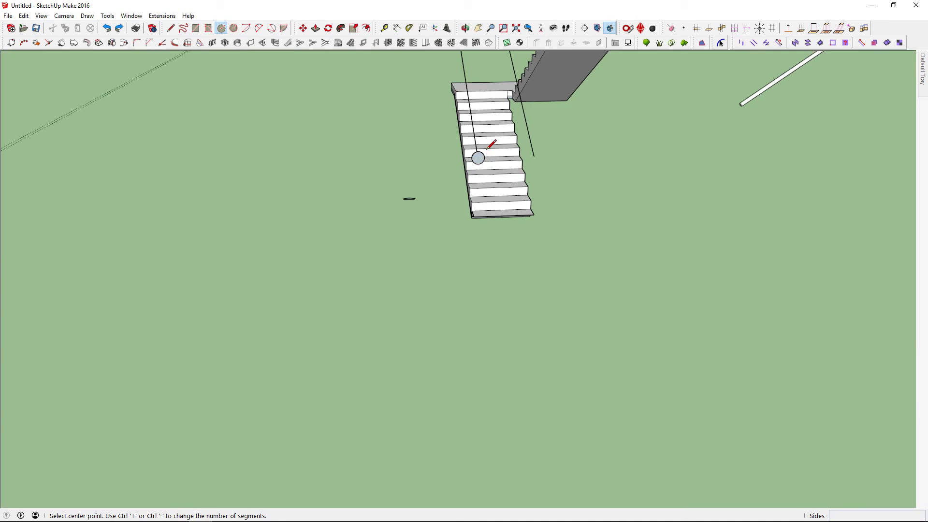
- Draw a 0.15-radius circle centred on the disc at the rail line's end
scroll(486, 155, up, 1)
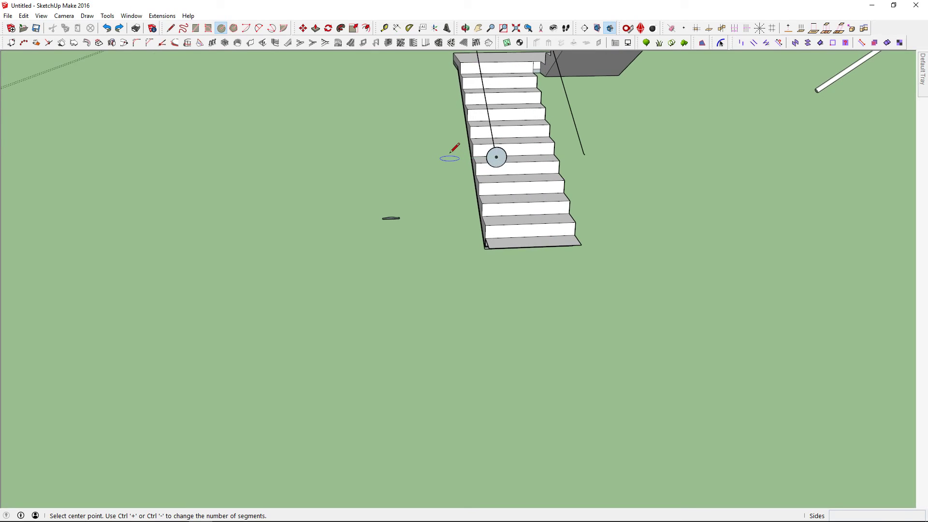
click(496, 157)
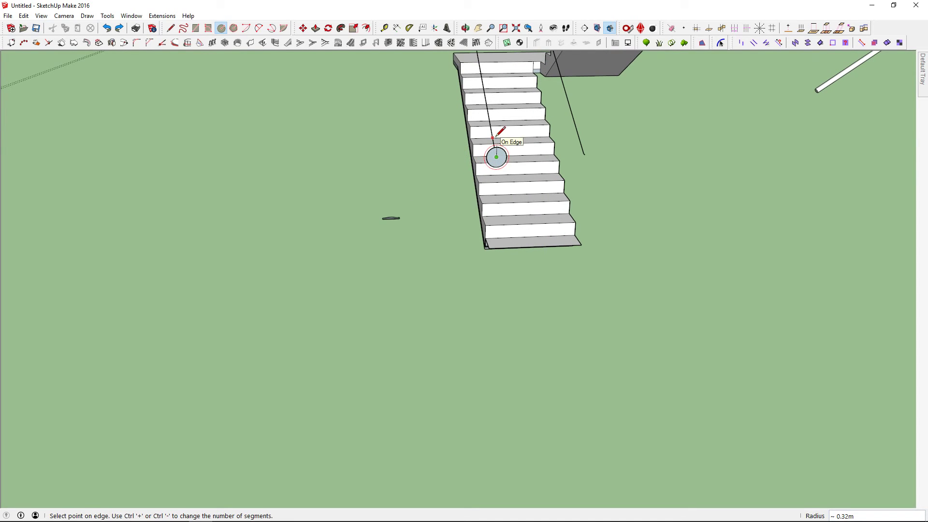
text(0.15)
key(Return)
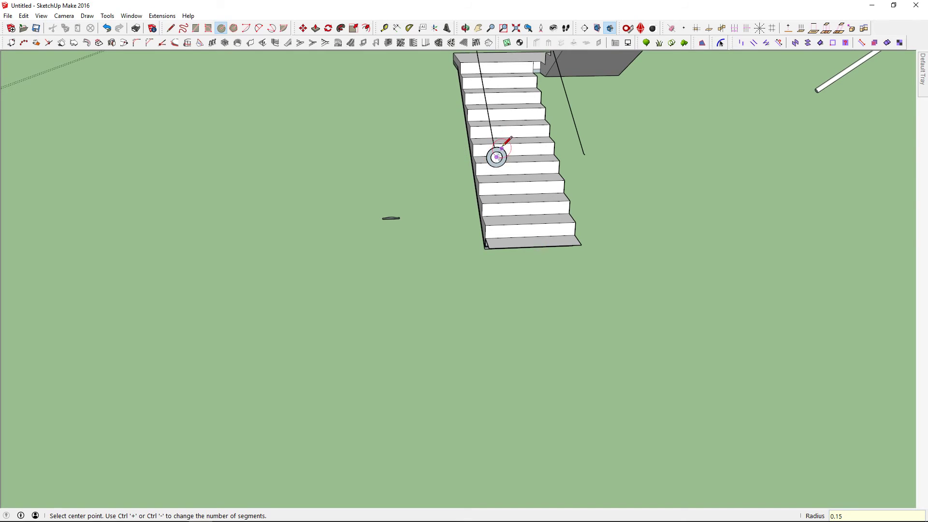
scroll(505, 142, up, 2)
key(space)
scroll(508, 157, up, 2)
middle_drag(483, 157, 445, 172)
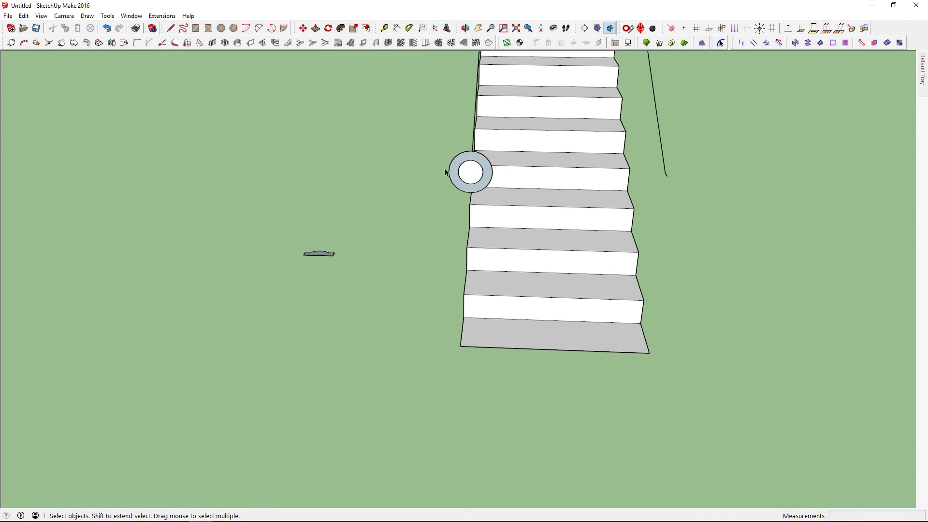
- Inspect the ring-shaped disc with Push/Pull and the Tape Measure from its centre
key(p)
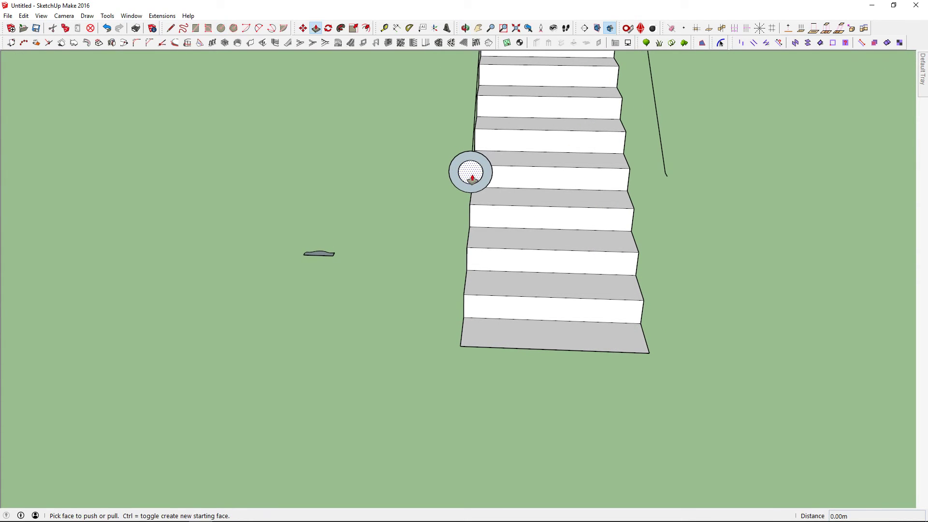
key(t)
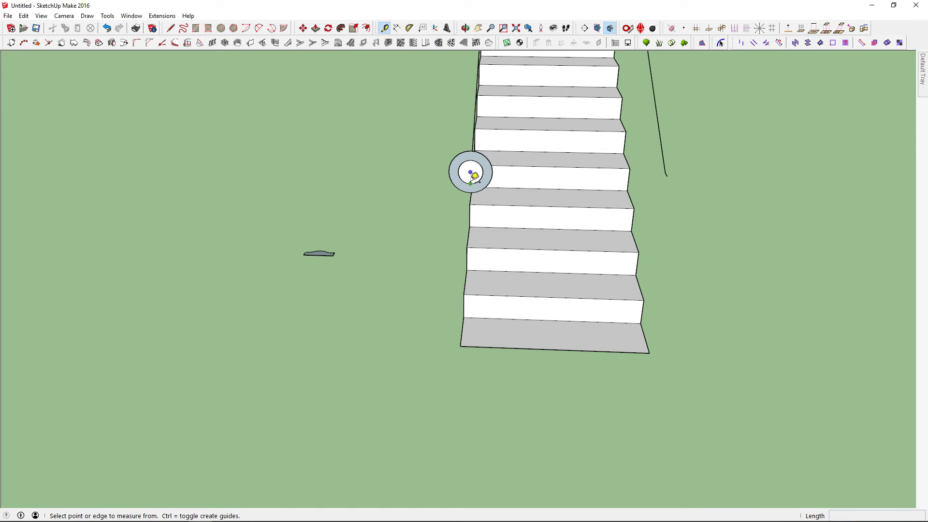
click(470, 172)
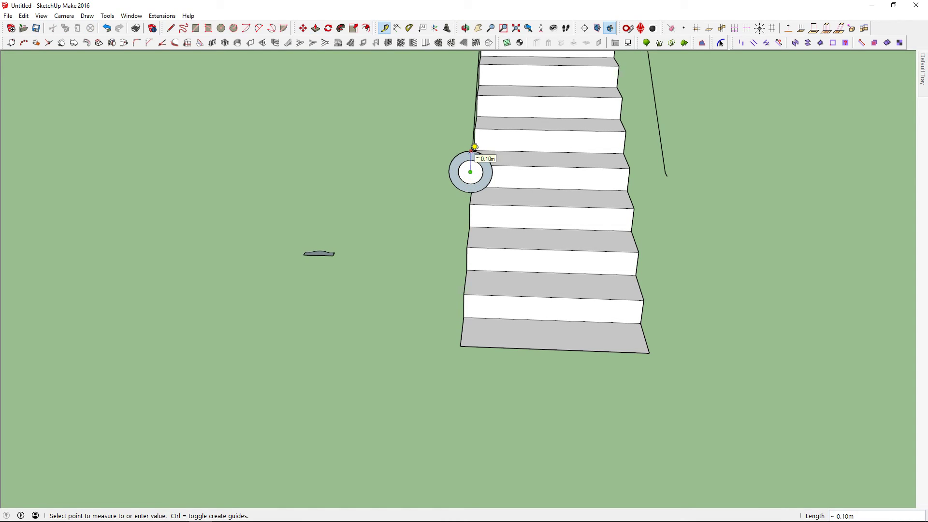
scroll(472, 152, up, 1)
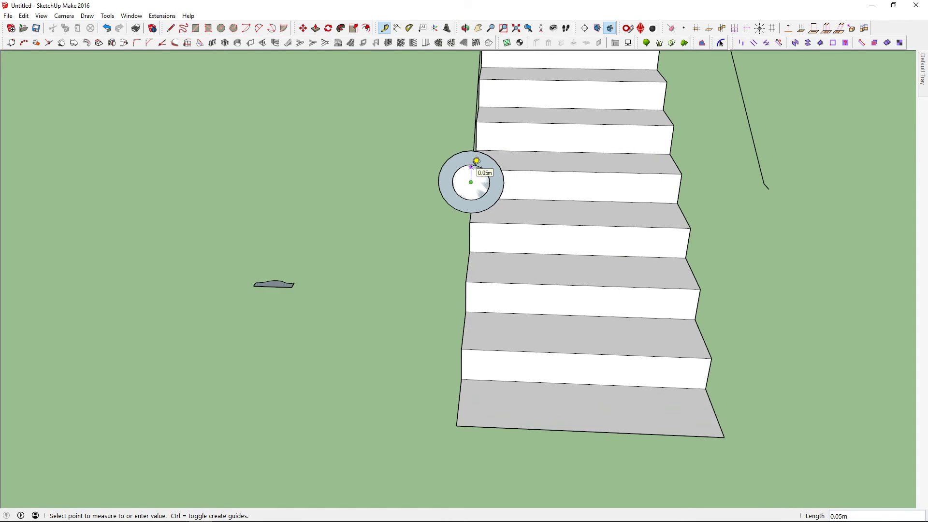
scroll(476, 155, down, 1)
mouse_move(476, 154)
middle_down()
mouse_move(485, 148)
mouse_move(493, 157)
middle_up()
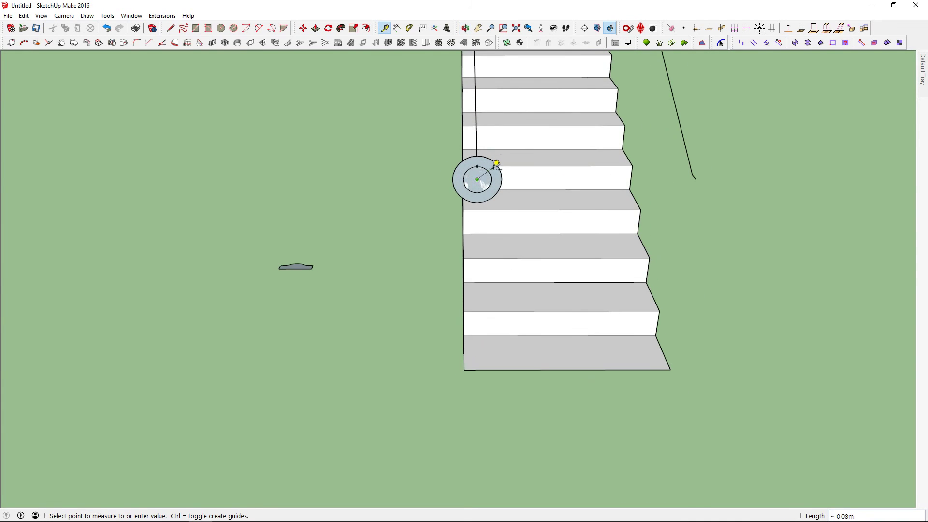
key(space)
- Undo the inner circle and then the disc, leaving the rail line bare
scroll(483, 172, up, 1)
scroll(481, 179, up, 1)
middle_drag(480, 175, 468, 169)
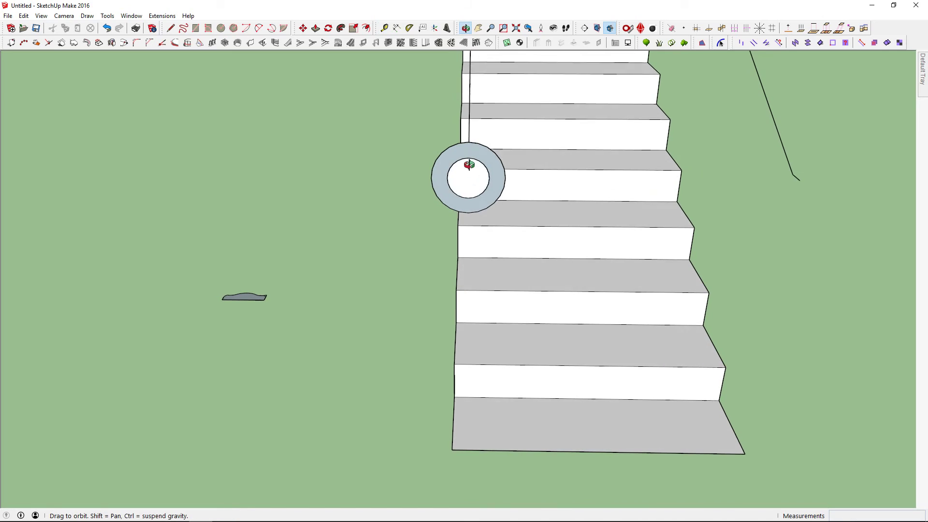
key(ctrl+z)
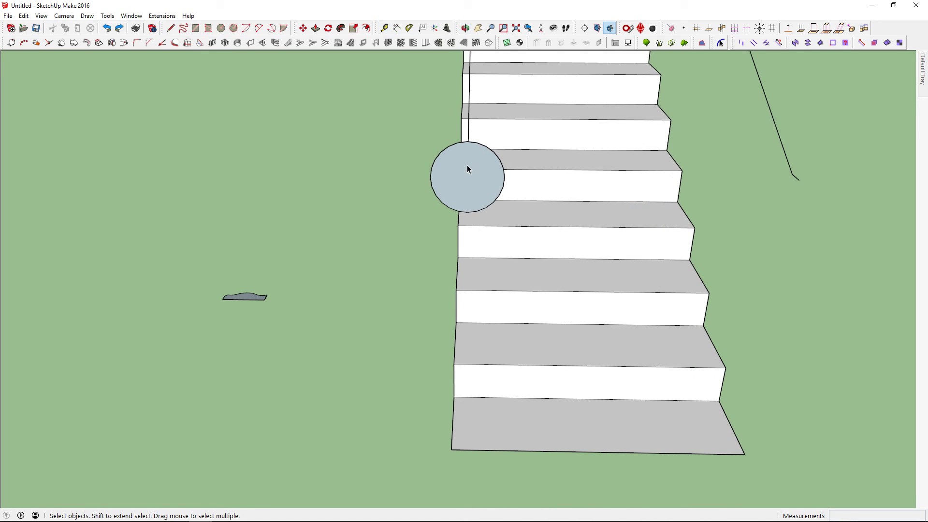
key(ctrl+z)
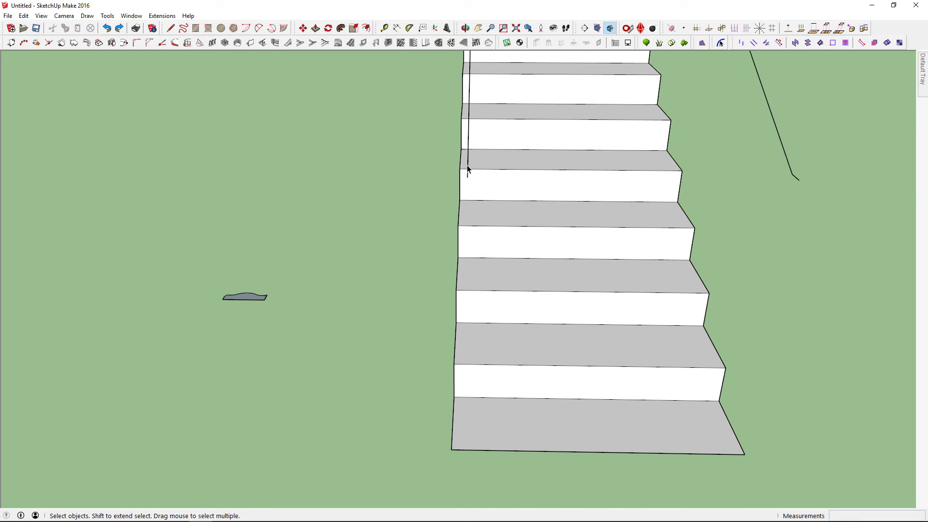
- Redo the disc and explode its group into loose geometry
click(119, 28)
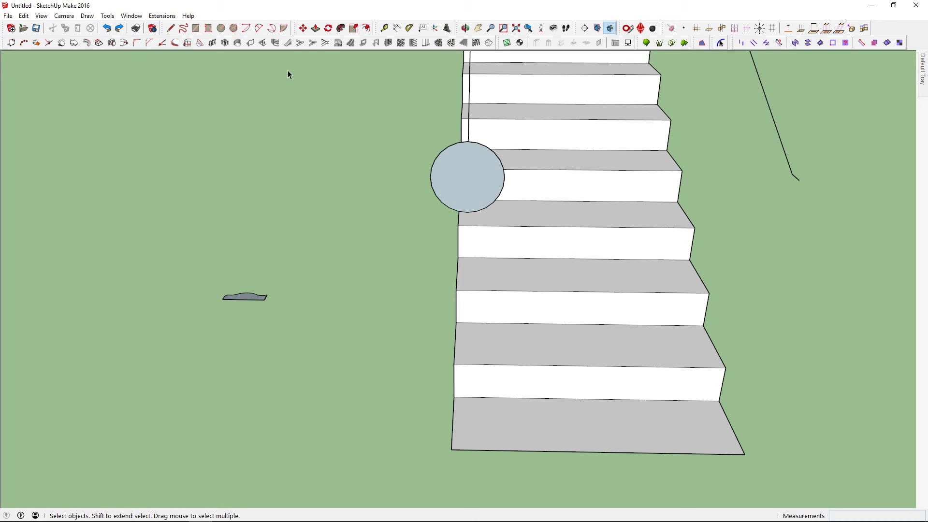
click(465, 174)
right_click(465, 174)
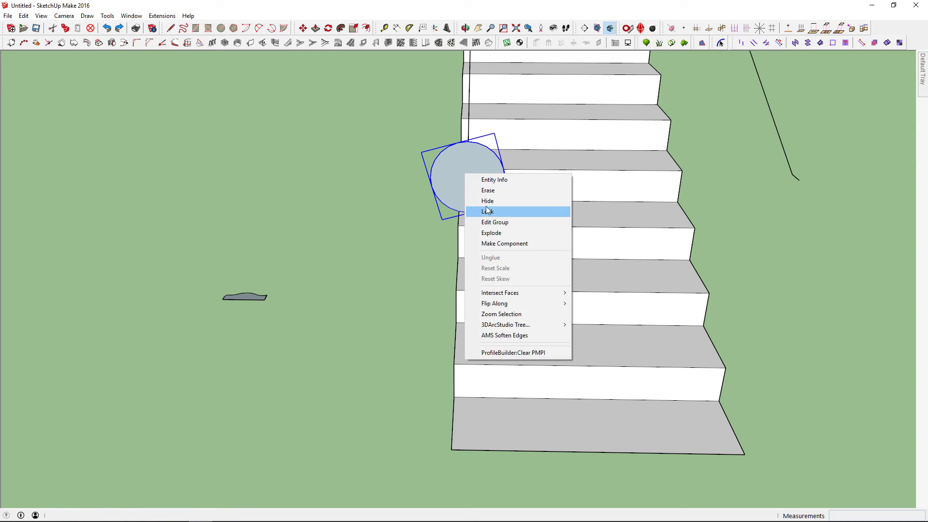
click(493, 233)
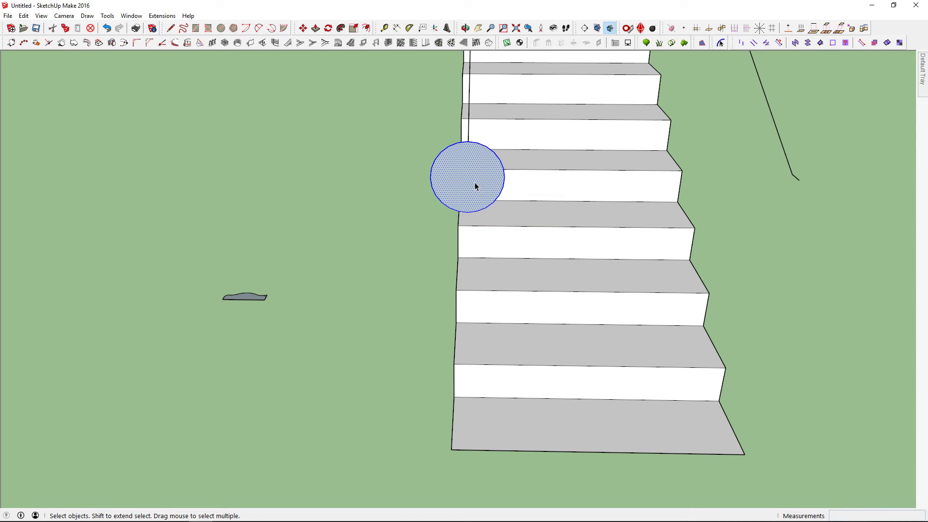
- Draw a 0.15-radius circle centred on the exploded disc
key(c)
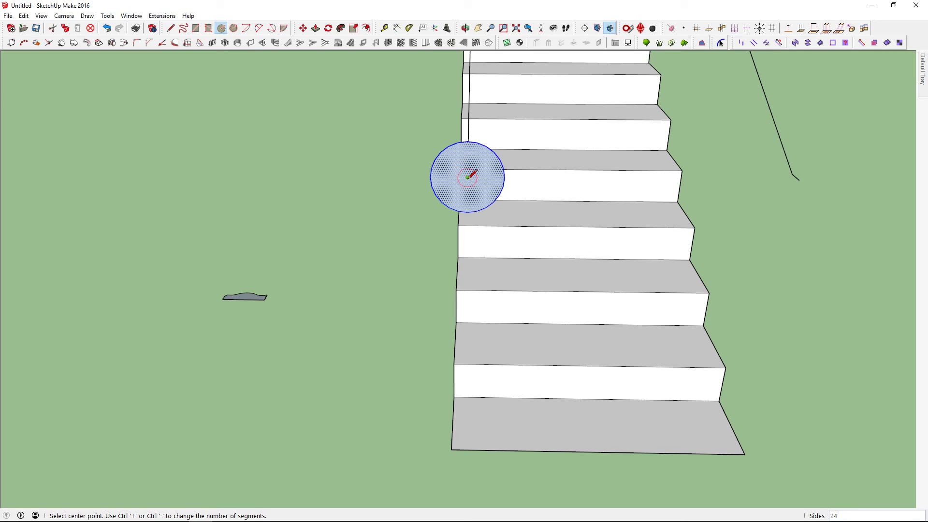
click(467, 178)
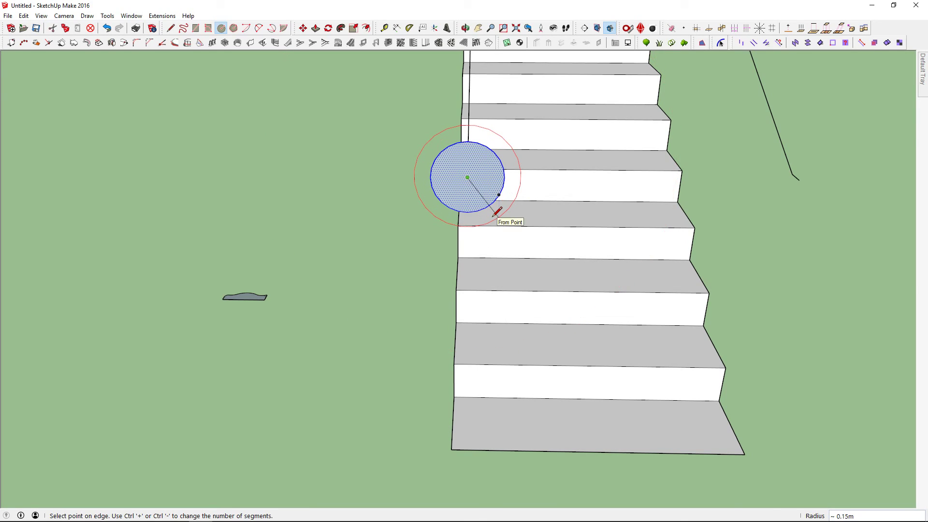
text(0.)
key(Return)
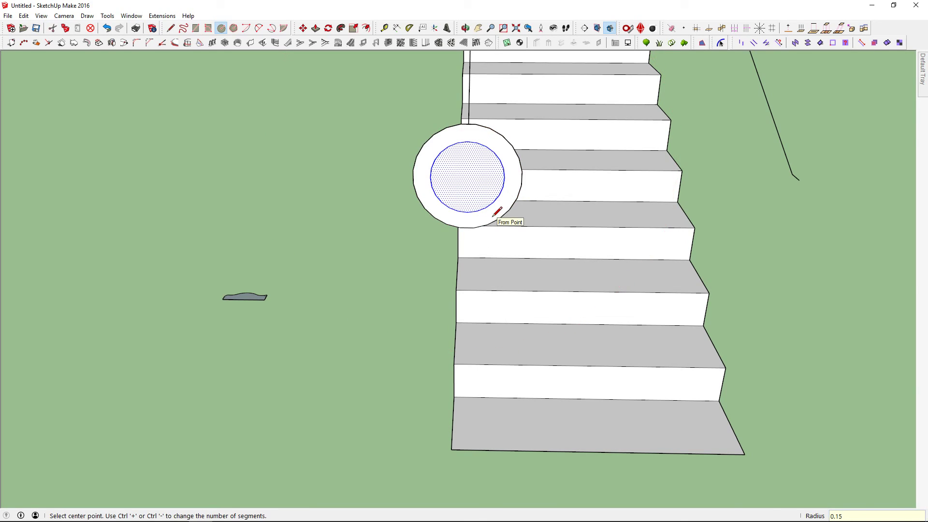
key(space)
- Check the new radius with the Tape Measure and delete the smaller inner circle
key(t)
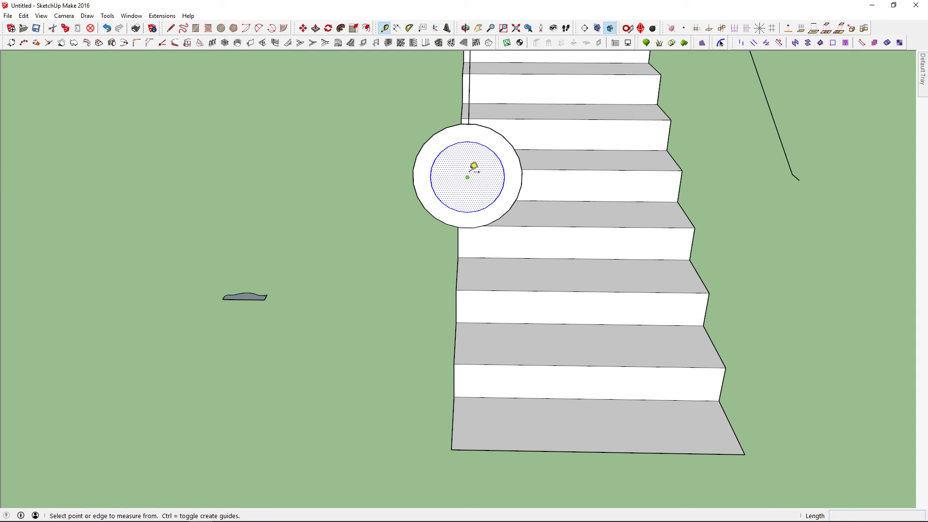
click(467, 168)
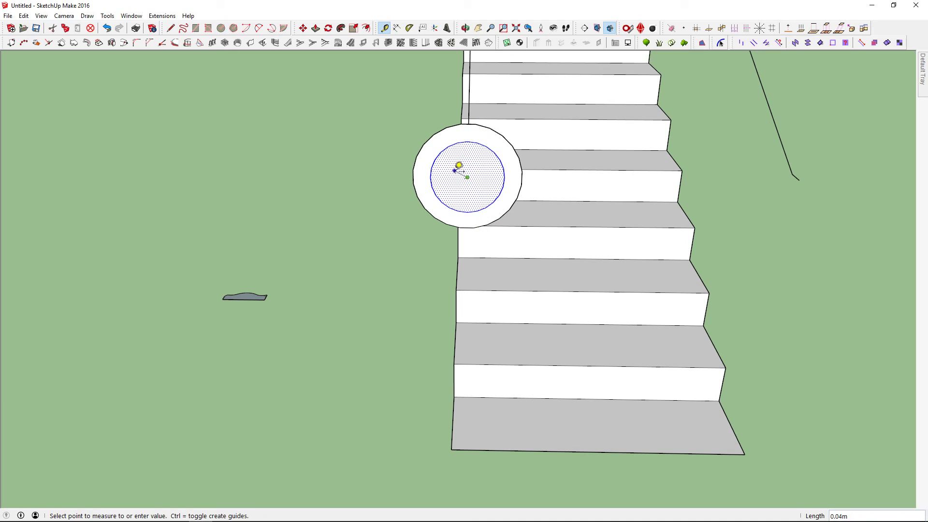
key(space)
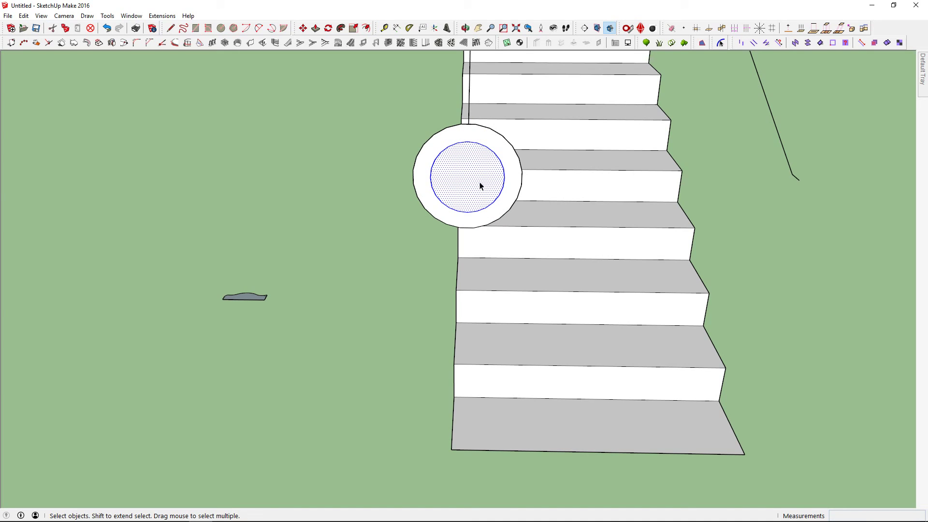
key(Delete)
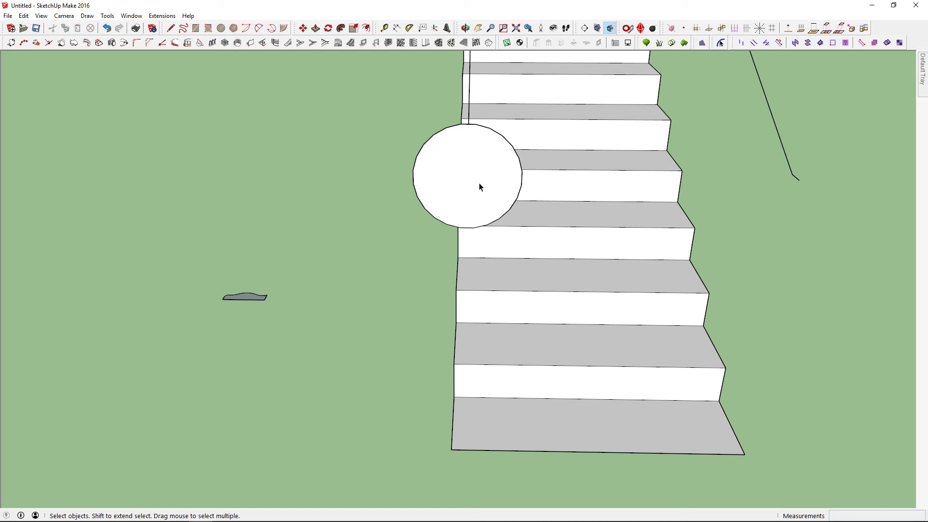
mouse_move(485, 193)
middle_down()
mouse_move(317, 261)
mouse_move(351, 250)
mouse_move(299, 245)
mouse_move(335, 203)
mouse_move(500, 196)
mouse_move(290, 240)
mouse_move(361, 287)
mouse_move(360, 269)
mouse_move(321, 302)
mouse_move(321, 264)
mouse_move(408, 234)
mouse_move(275, 244)
mouse_move(347, 214)
mouse_move(265, 179)
mouse_move(399, 172)
mouse_move(281, 188)
mouse_move(386, 180)
mouse_move(439, 263)
mouse_move(423, 200)
middle_up()
scroll(282, 255, up, 3)
mouse_move(371, 265)
middle_down()
mouse_move(369, 243)
mouse_move(382, 236)
mouse_move(553, 195)
mouse_move(555, 241)
mouse_move(686, 211)
mouse_move(492, 216)
mouse_move(511, 234)
mouse_move(612, 239)
middle_up()
scroll(612, 228, down, 3)
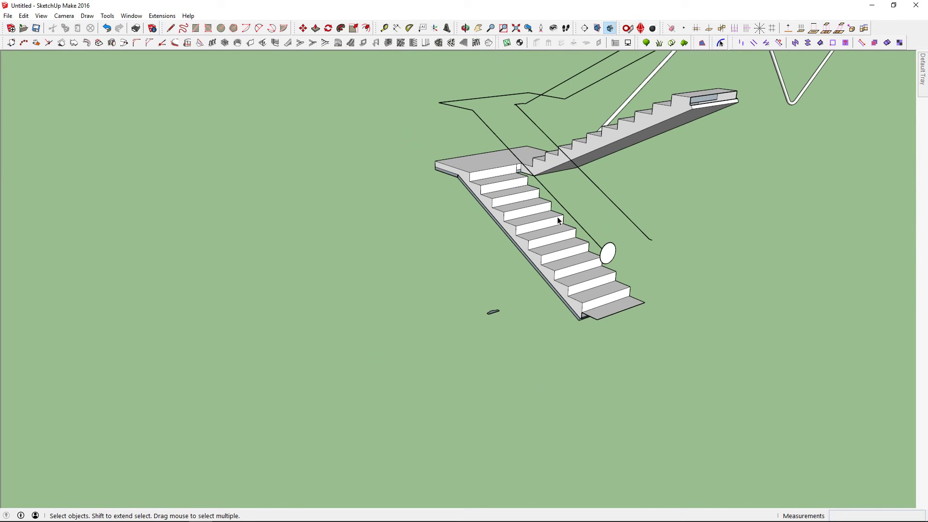
scroll(442, 231, up, 2)
scroll(469, 211, down, 2)
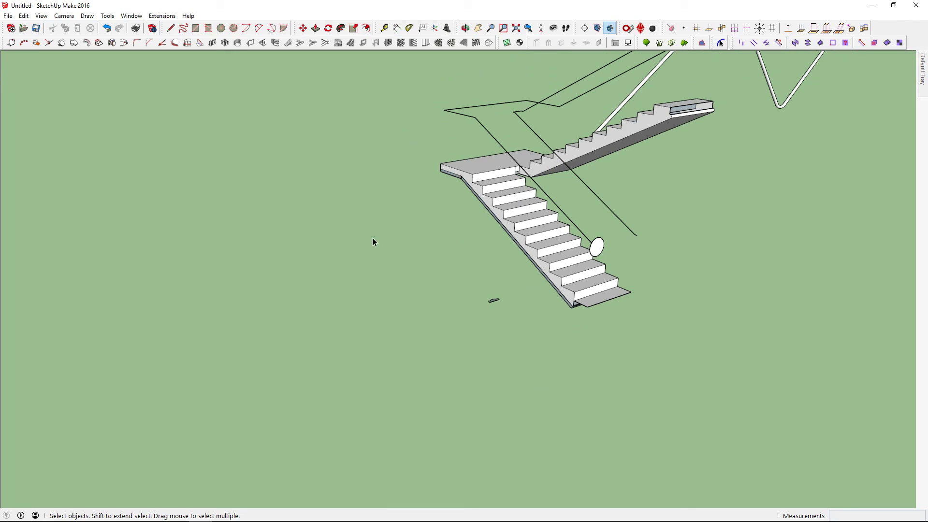
scroll(411, 212, down, 2)
scroll(304, 285, up, 1)
scroll(303, 286, up, 2)
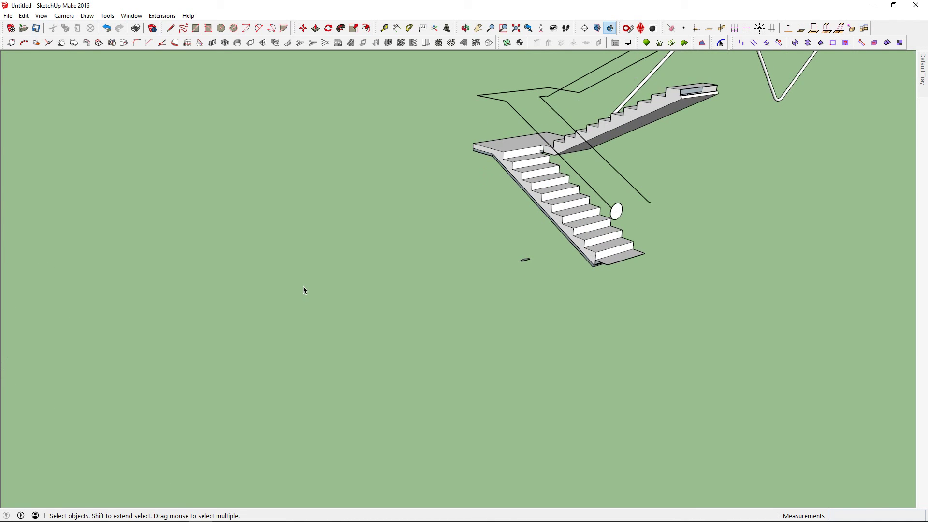
scroll(303, 286, down, 2)
scroll(309, 280, down, 1)
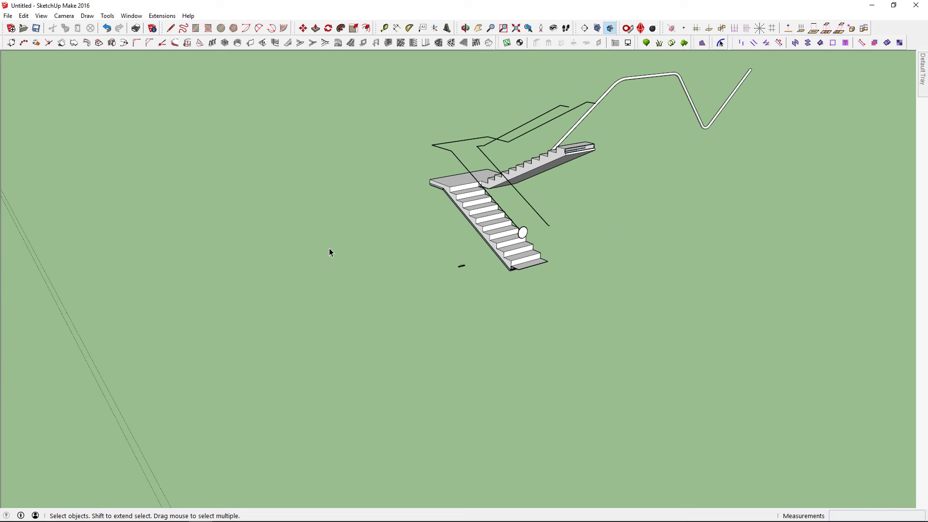
scroll(330, 251, up, 1)
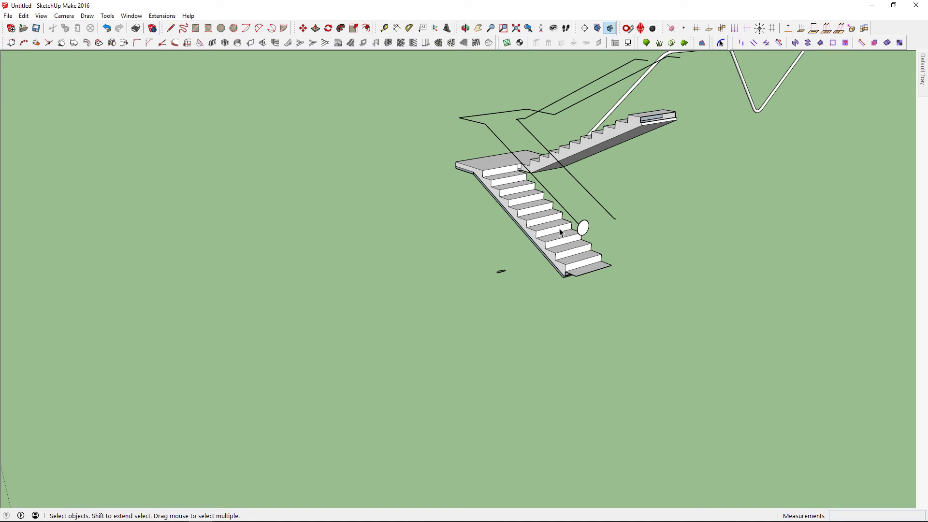
scroll(532, 261, down, 1)
scroll(501, 276, up, 2)
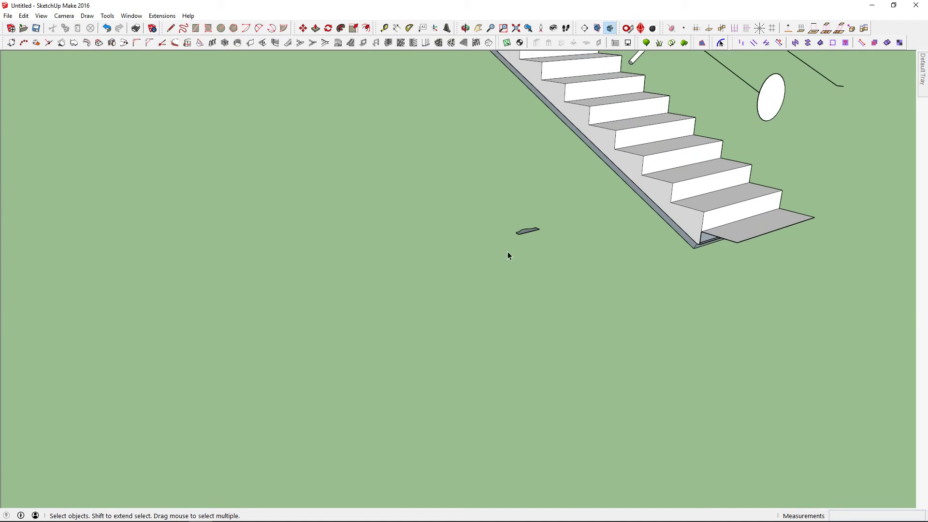
scroll(512, 247, up, 1)
scroll(512, 280, up, 1)
scroll(512, 294, up, 2)
scroll(513, 299, up, 2)
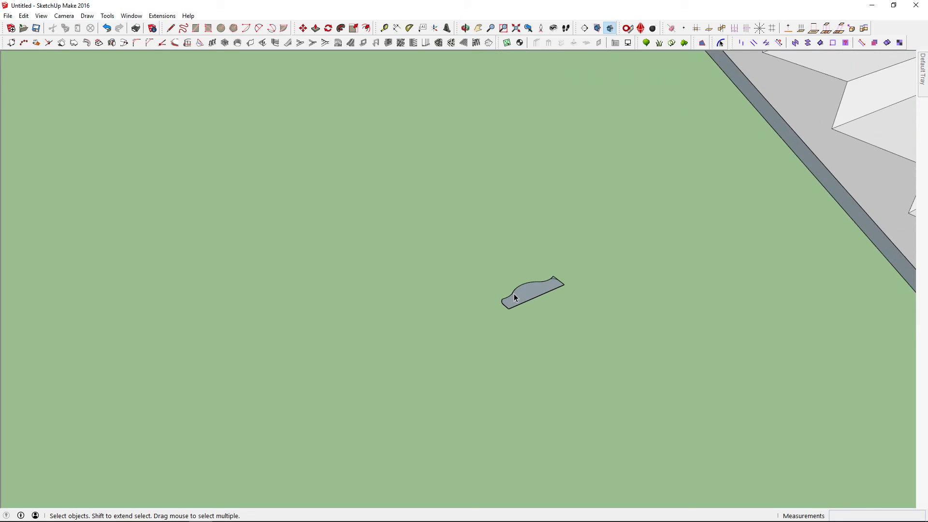
scroll(516, 295, down, 1)
scroll(529, 285, down, 3)
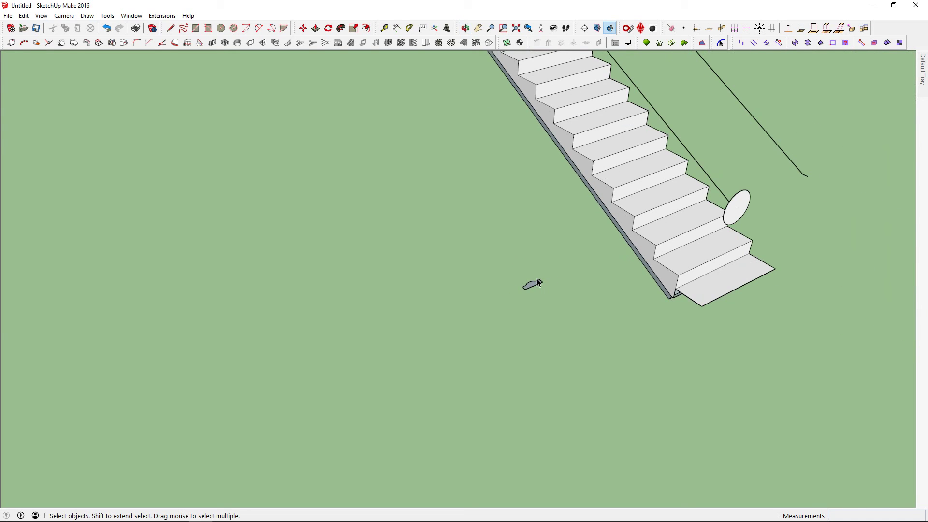
scroll(537, 283, up, 3)
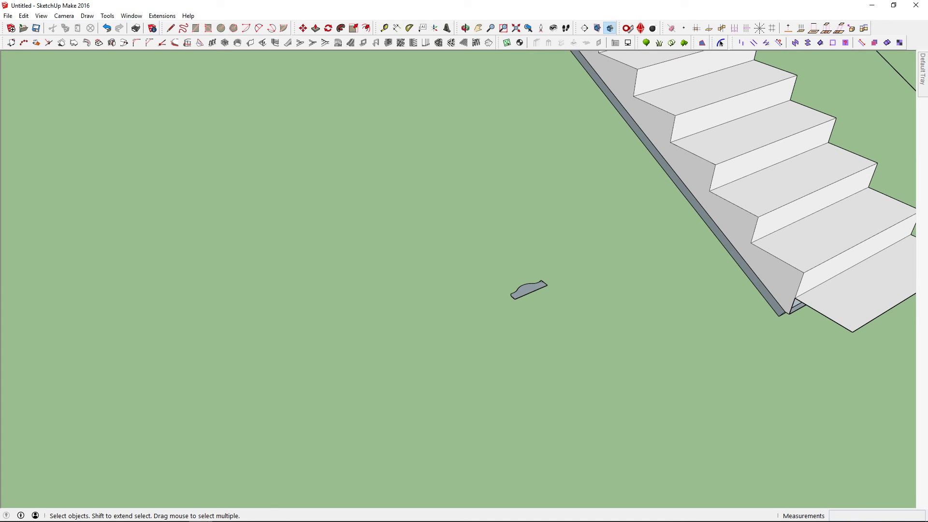
click(224, 512)
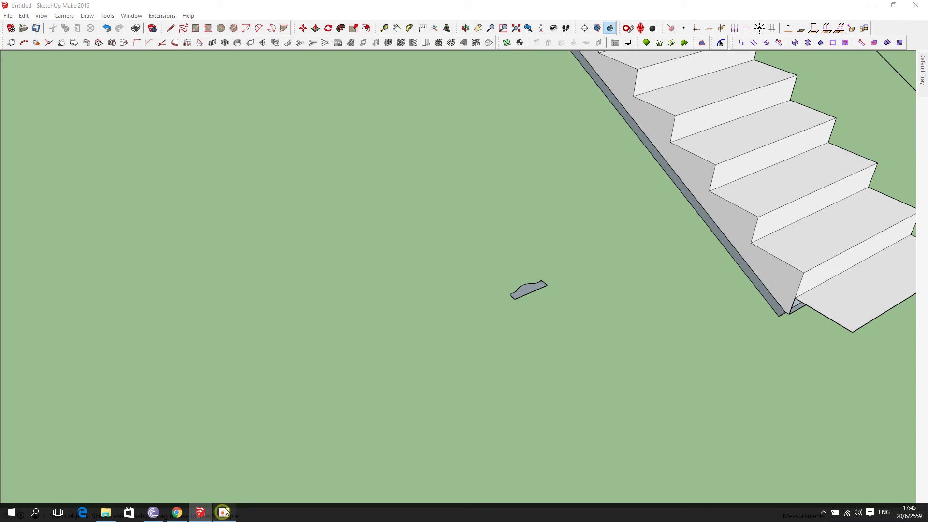
right_click(224, 513)
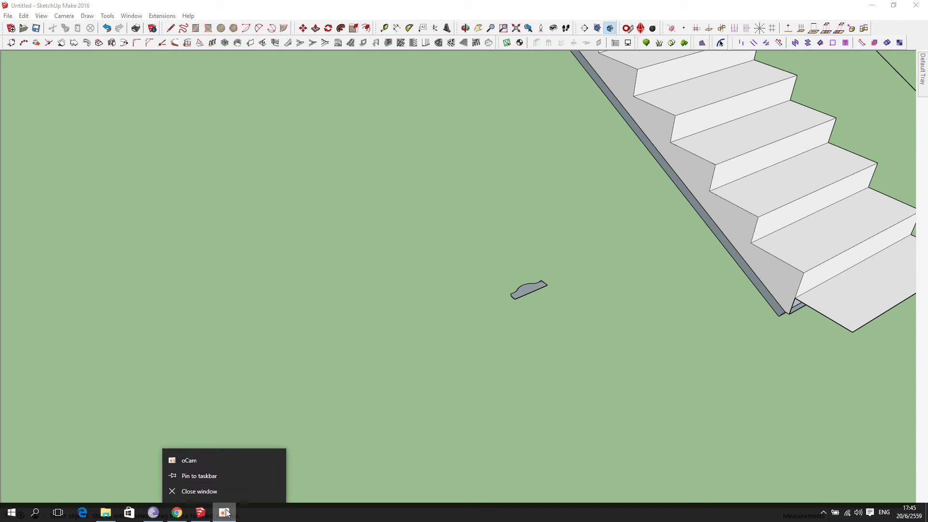